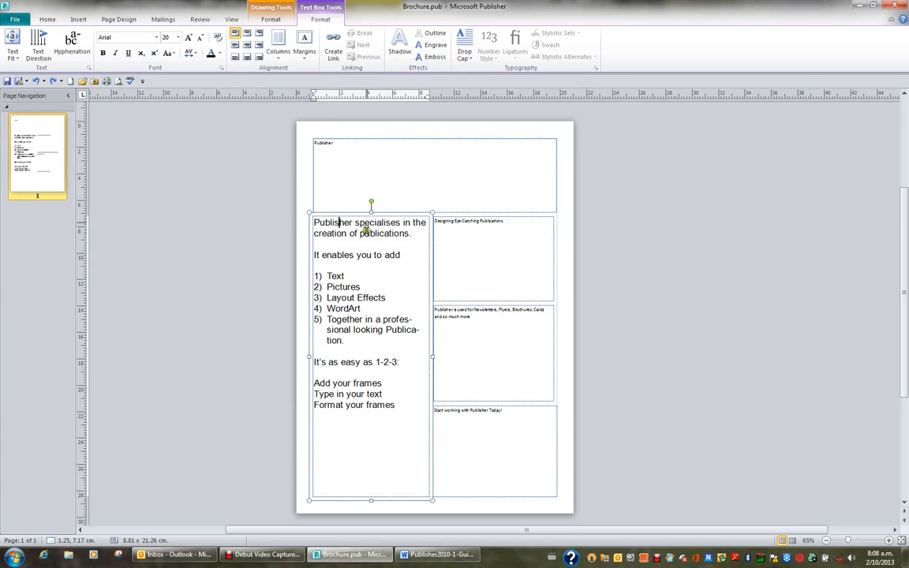
{"action": "left_click", "coordinate": [323, 21]}
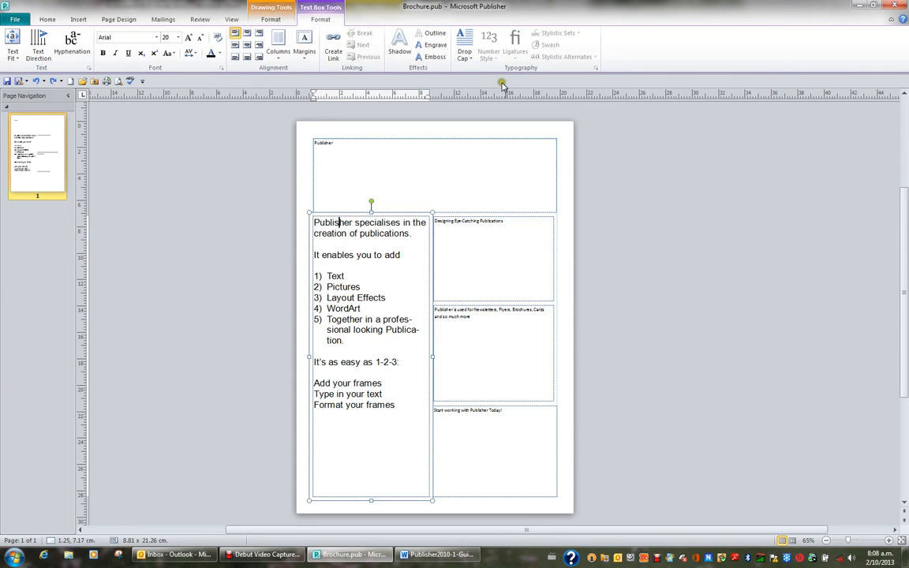
{"action": "left_click", "coordinate": [465, 47]}
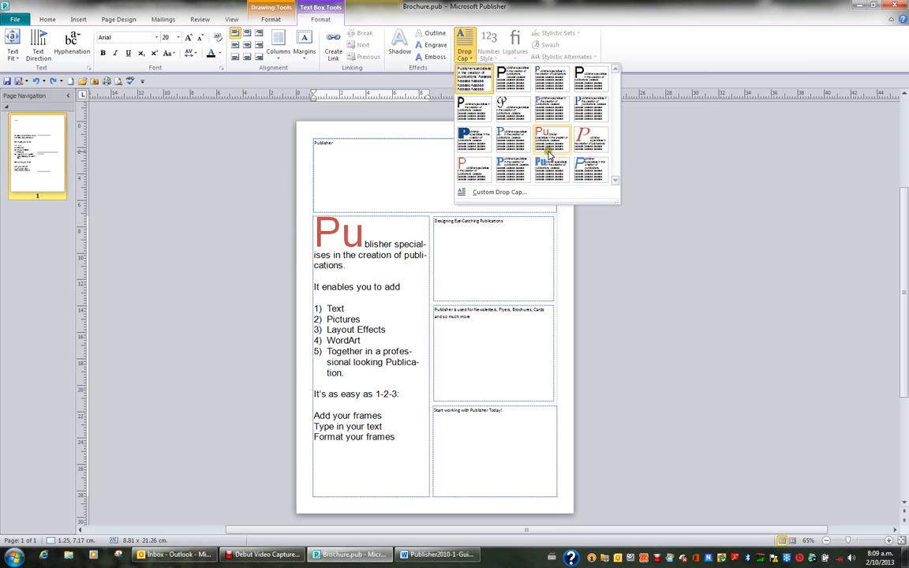
{"action": "left_click", "coordinate": [500, 193]}
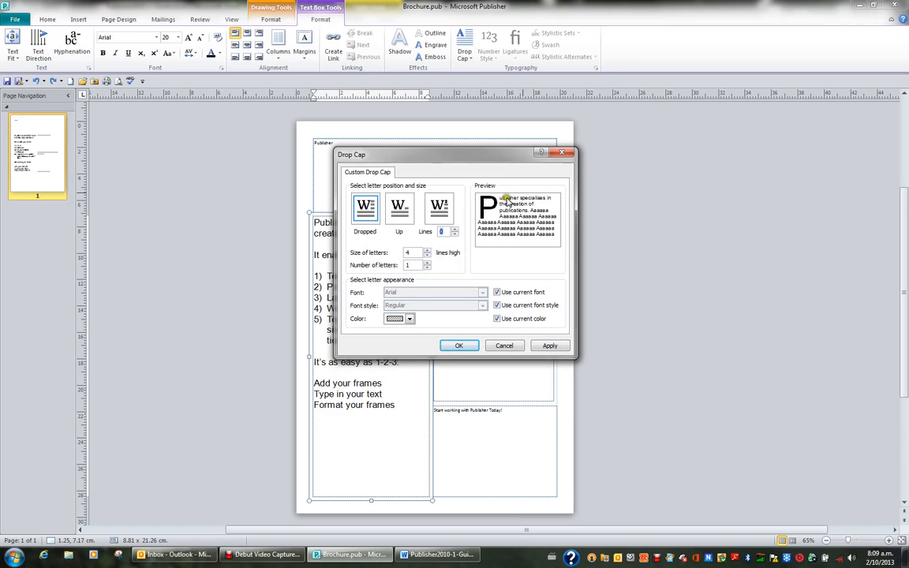
{"action": "left_click", "coordinate": [427, 251]}
{"action": "left_click", "coordinate": [427, 251]}
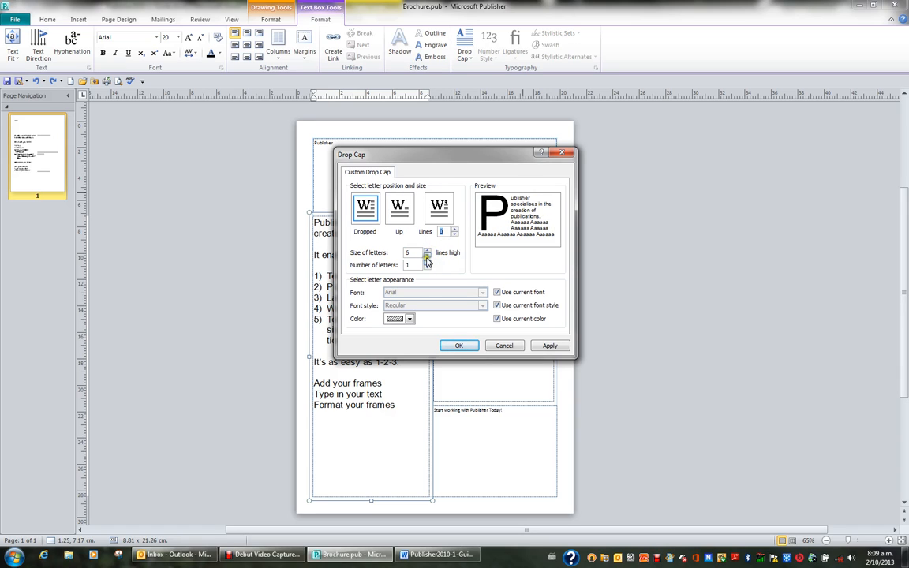
{"action": "left_click", "coordinate": [427, 256]}
{"action": "left_click", "coordinate": [427, 256]}
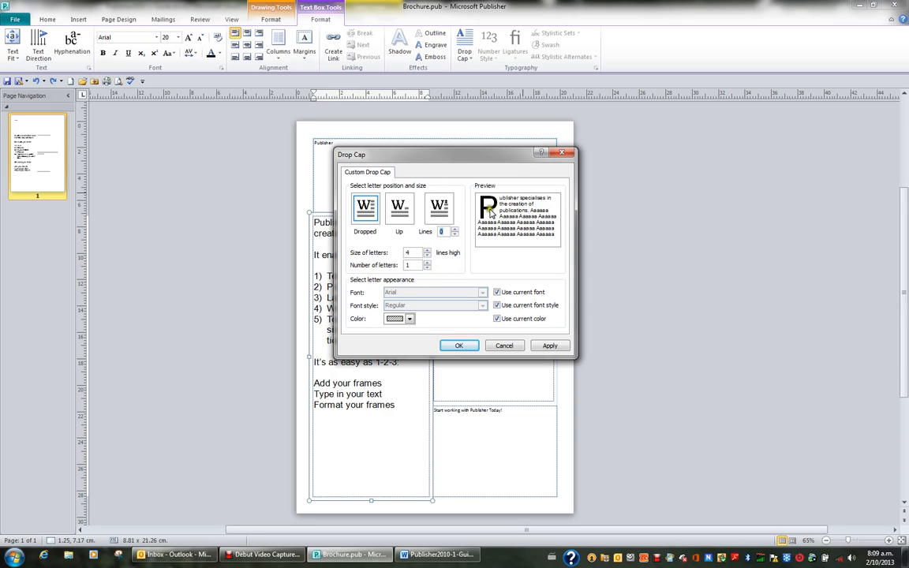
{"action": "left_click", "coordinate": [427, 266]}
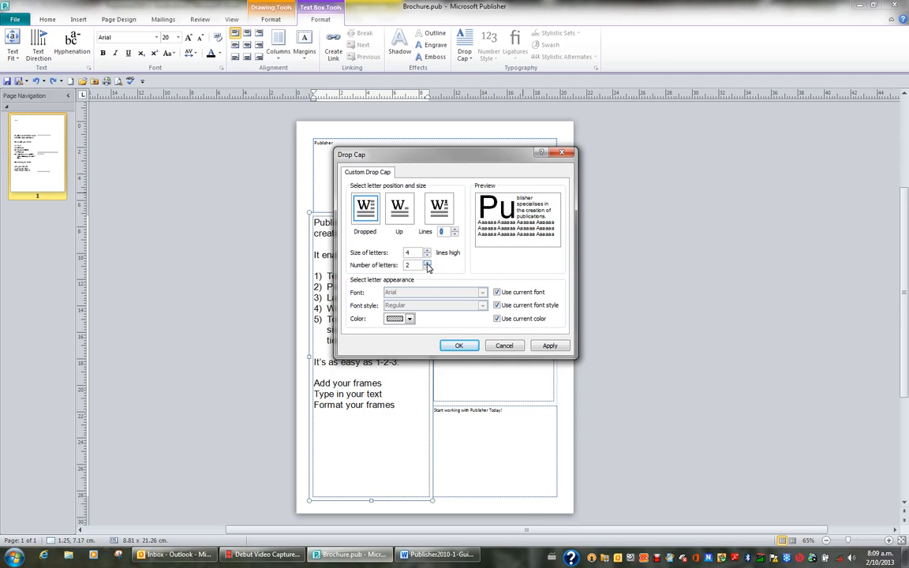
{"action": "left_click", "coordinate": [427, 266]}
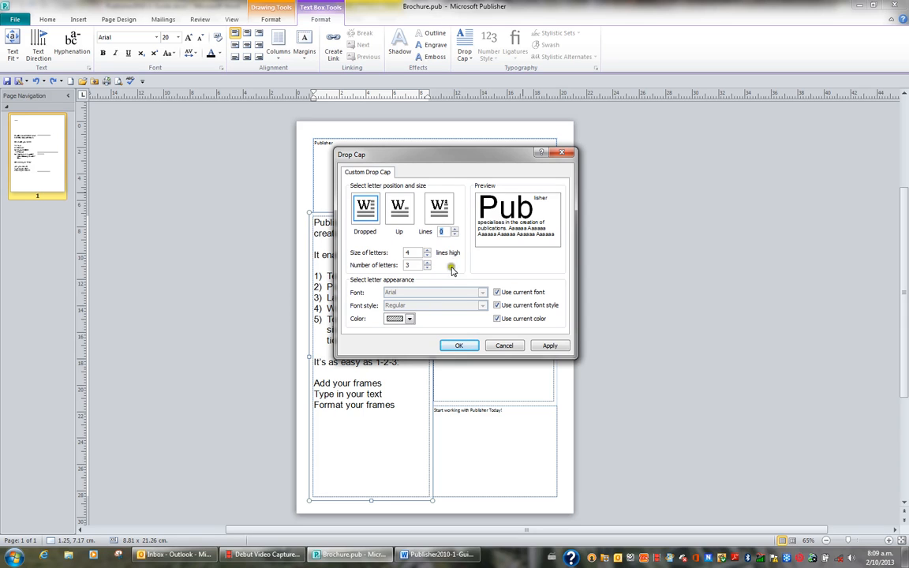
{"action": "left_click", "coordinate": [503, 346]}
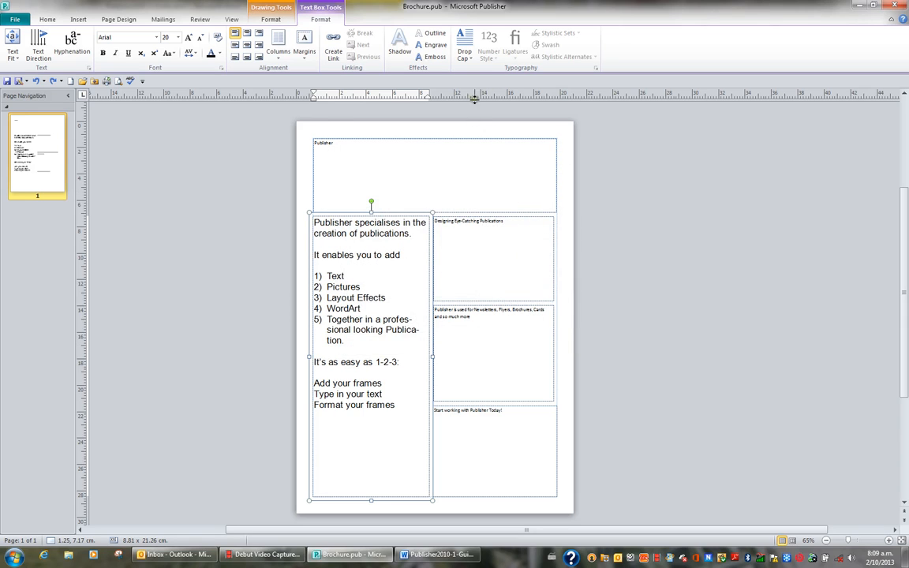
- Apply the preset drop cap with a blue, one-letter serif initial dropped two lines to the opening paragraph about publications
{"action": "left_click", "coordinate": [465, 52]}
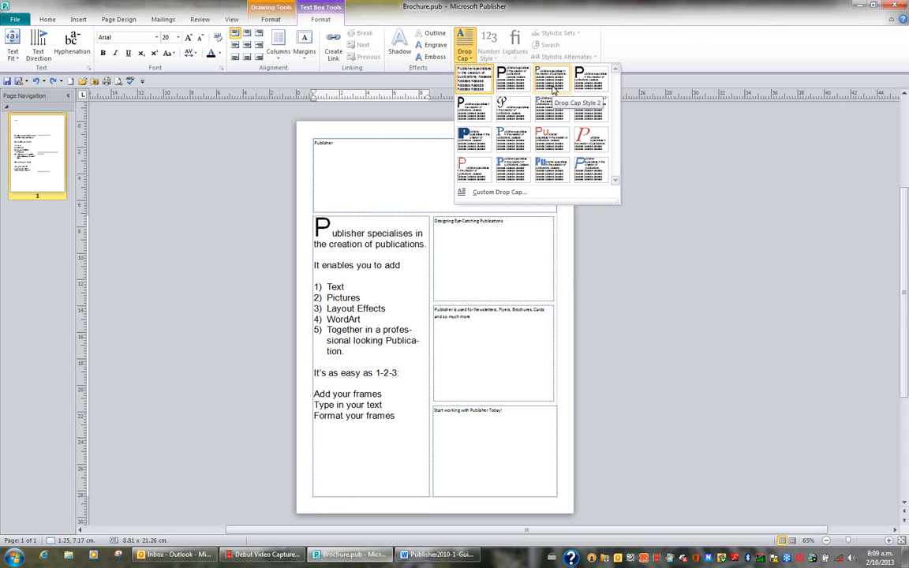
{"action": "left_click", "coordinate": [549, 117]}
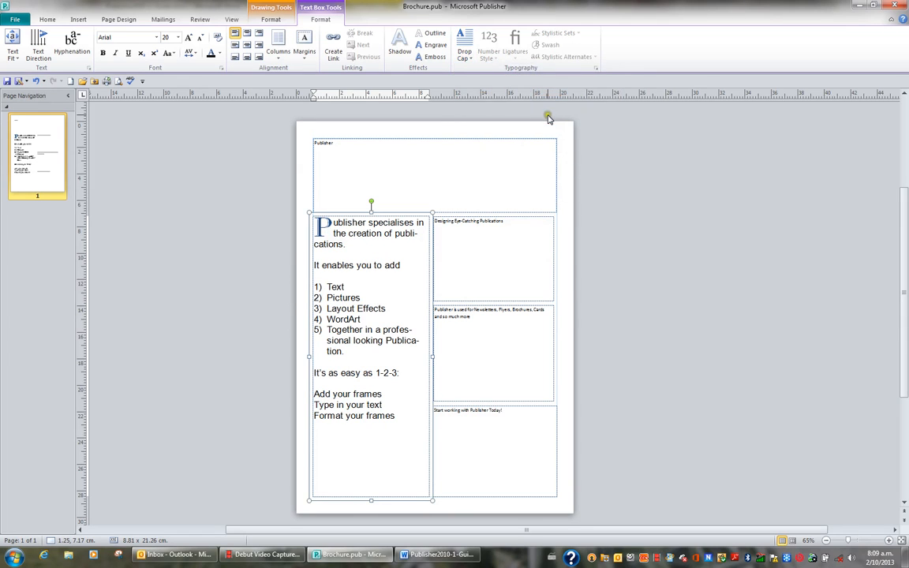
- Center the "Publisher" title text horizontally within its text box
{"action": "left_click", "coordinate": [388, 162]}
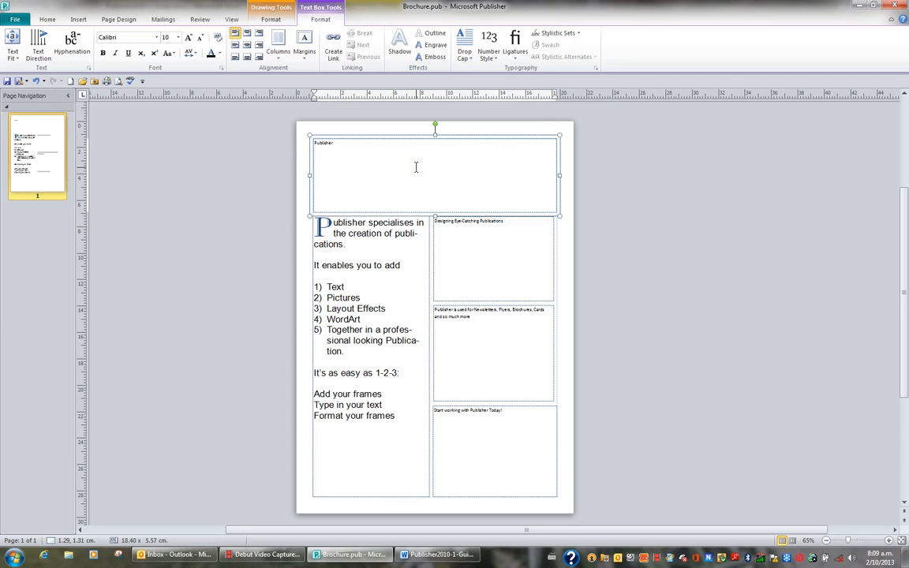
{"action": "key", "text": "ctrl+a"}
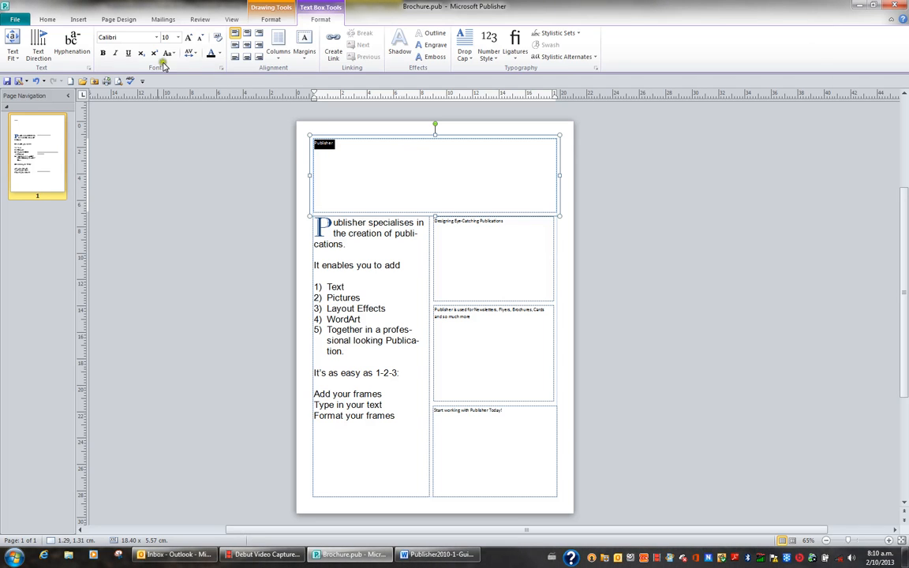
{"action": "left_click", "coordinate": [47, 19]}
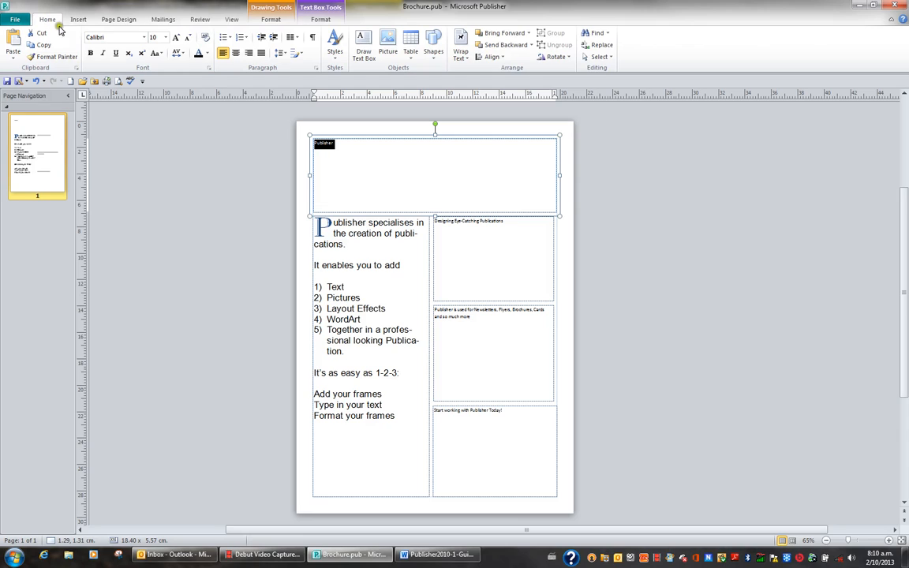
{"action": "left_click", "coordinate": [236, 53]}
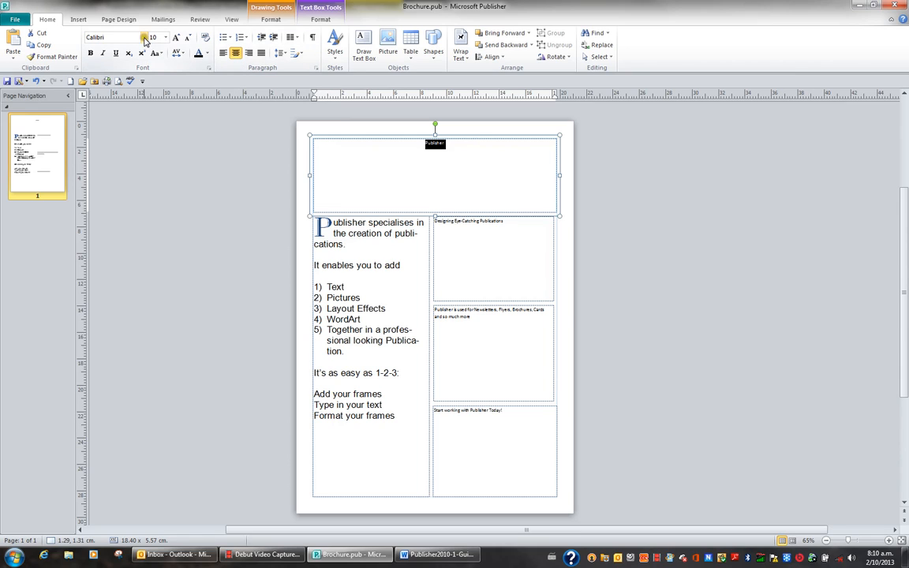
- Set the font of the "Publisher" title to Stencil
{"action": "left_click", "coordinate": [145, 38]}
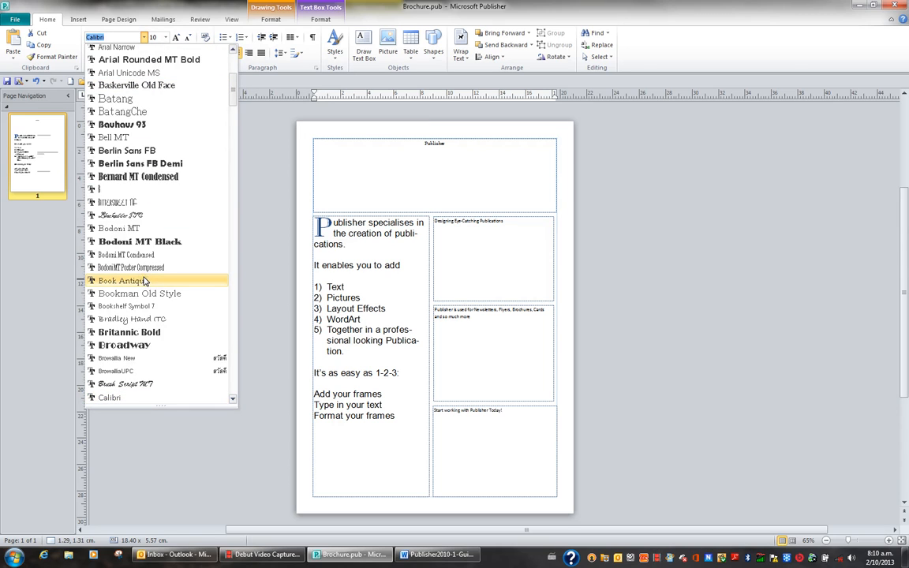
{"action": "scroll", "coordinate": [145, 281], "scroll_direction": "down", "scroll_amount": 20}
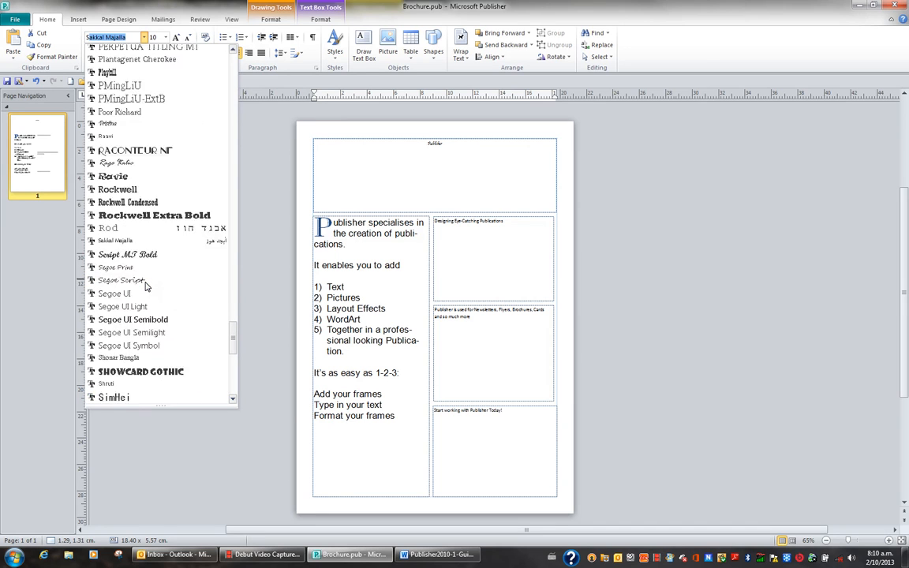
{"action": "scroll", "coordinate": [144, 286], "scroll_direction": "down", "scroll_amount": 4}
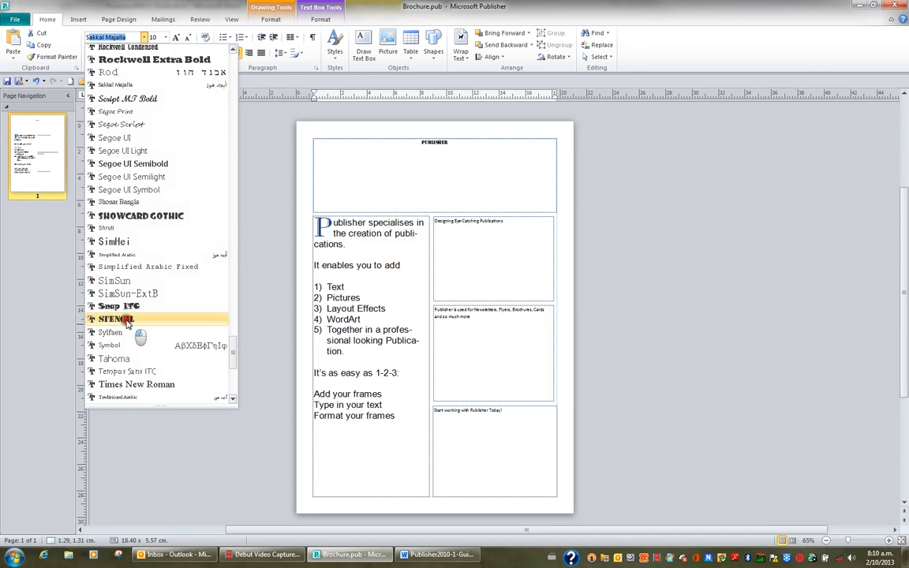
{"action": "left_click", "coordinate": [124, 320]}
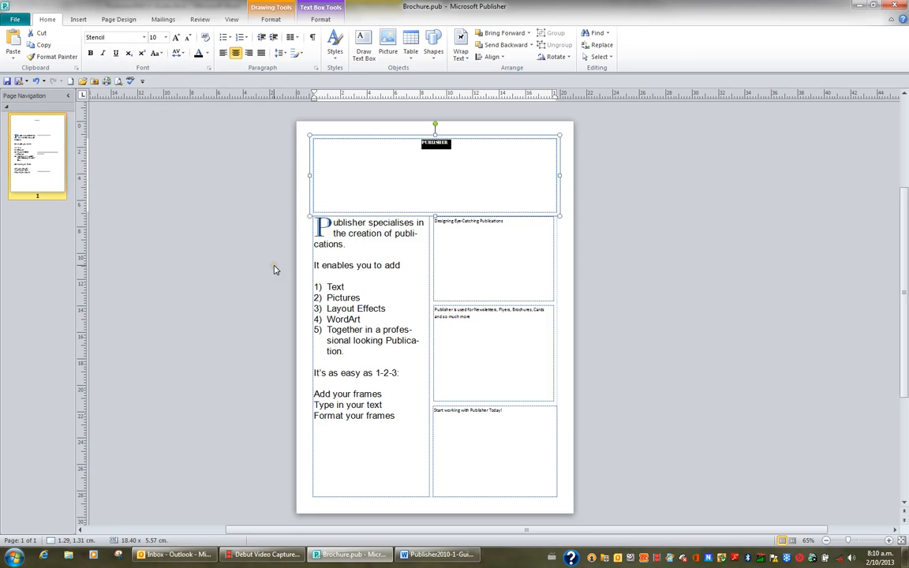
- Set the "Publisher" title's font size to 90 and make the title bold
{"action": "left_click", "coordinate": [166, 41]}
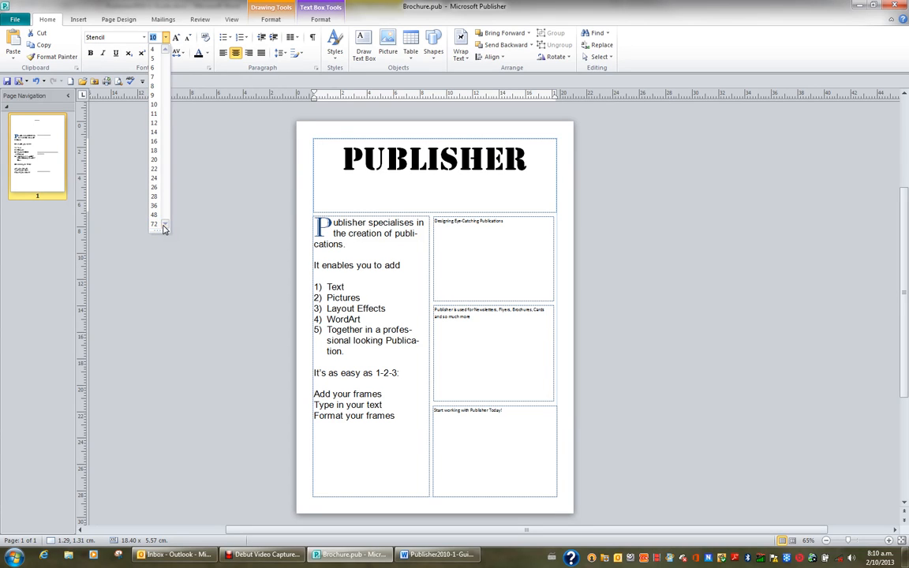
{"action": "type", "text": "0"}
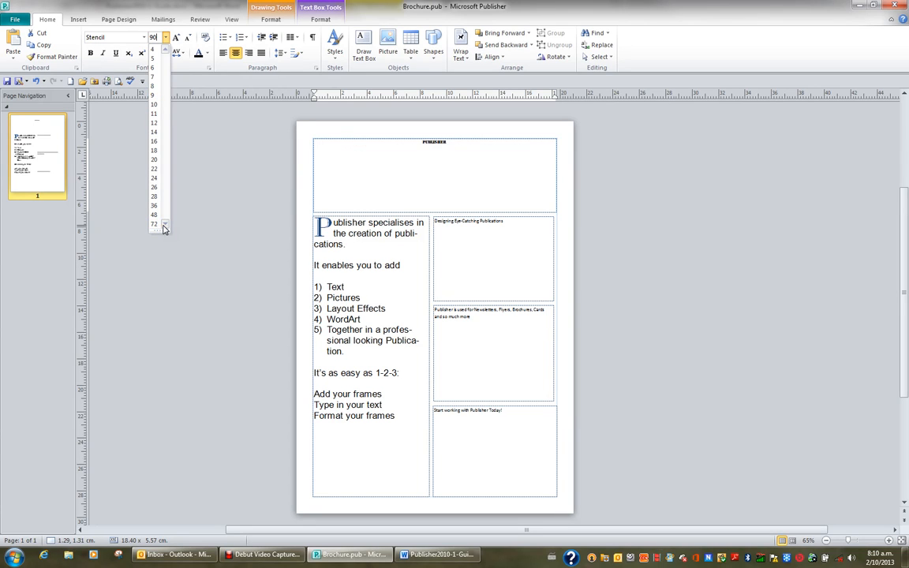
{"action": "key", "text": "Return"}
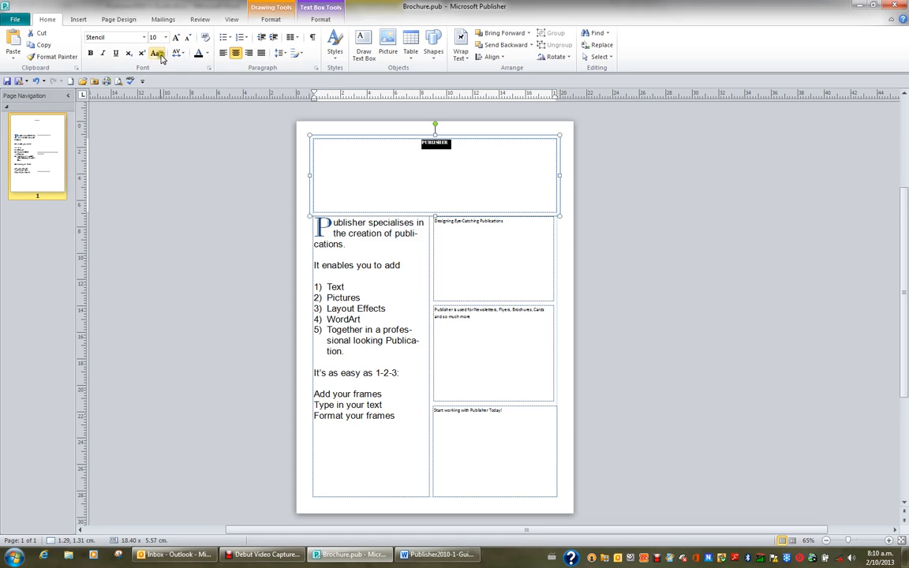
{"action": "left_click", "coordinate": [156, 38]}
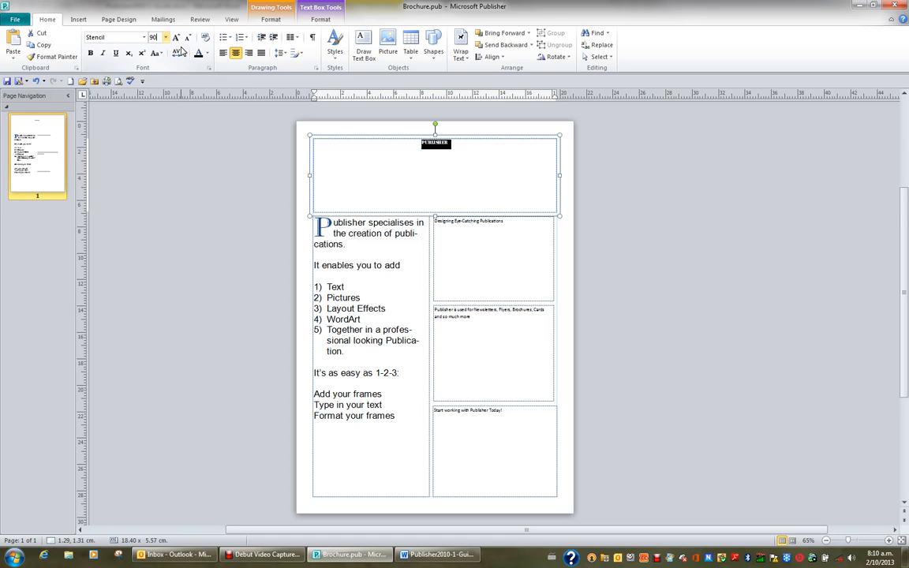
{"action": "key", "text": "Return"}
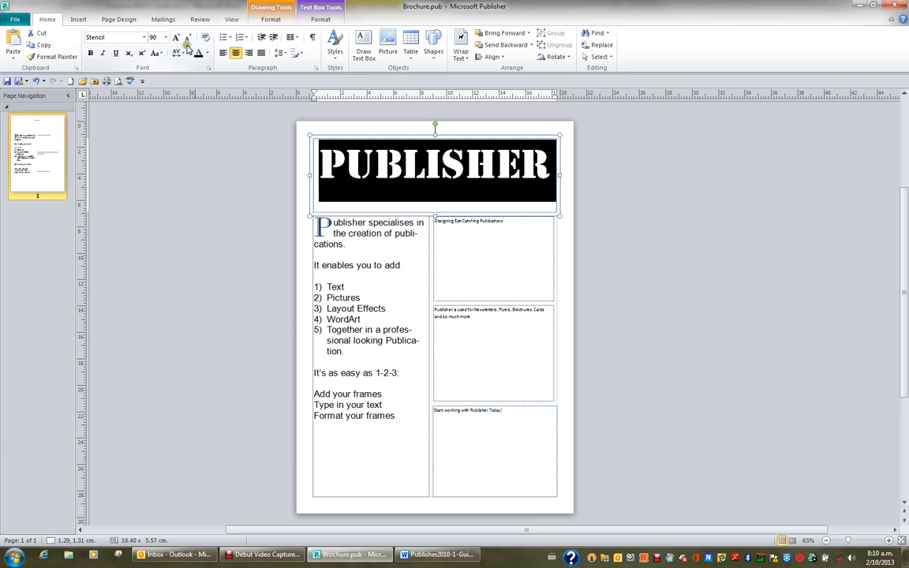
{"action": "left_click", "coordinate": [432, 175]}
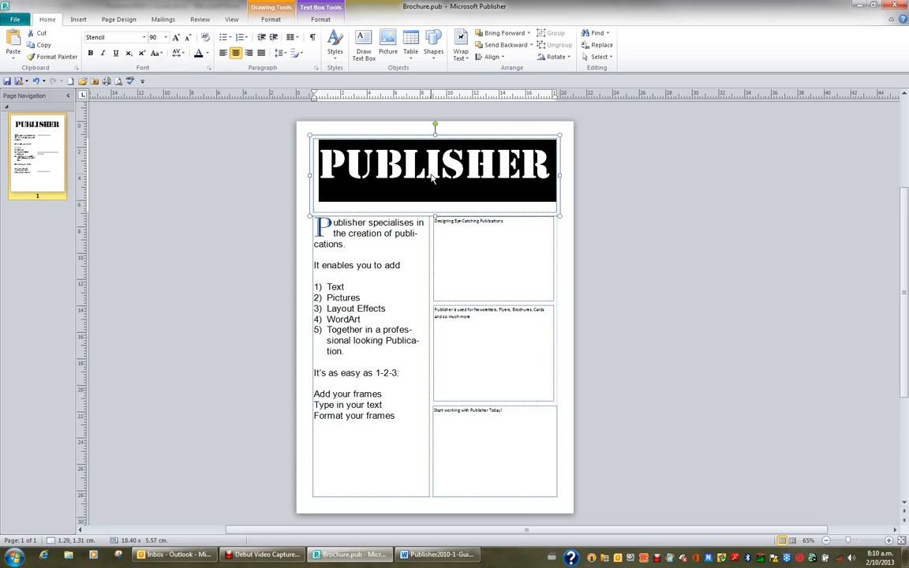
{"action": "left_click", "coordinate": [90, 53]}
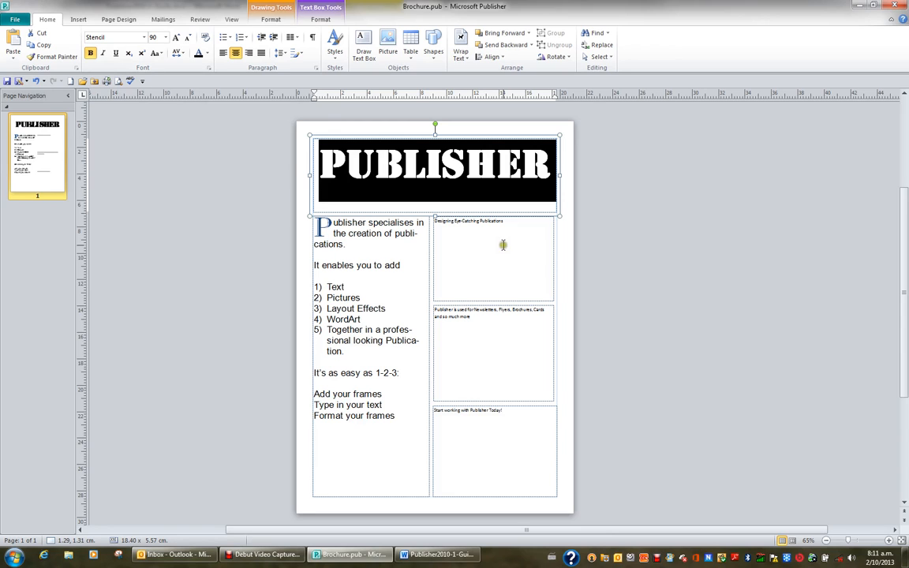
- Set all text in the tall text box that introduces Publisher to font size 24
{"action": "left_click", "coordinate": [368, 265]}
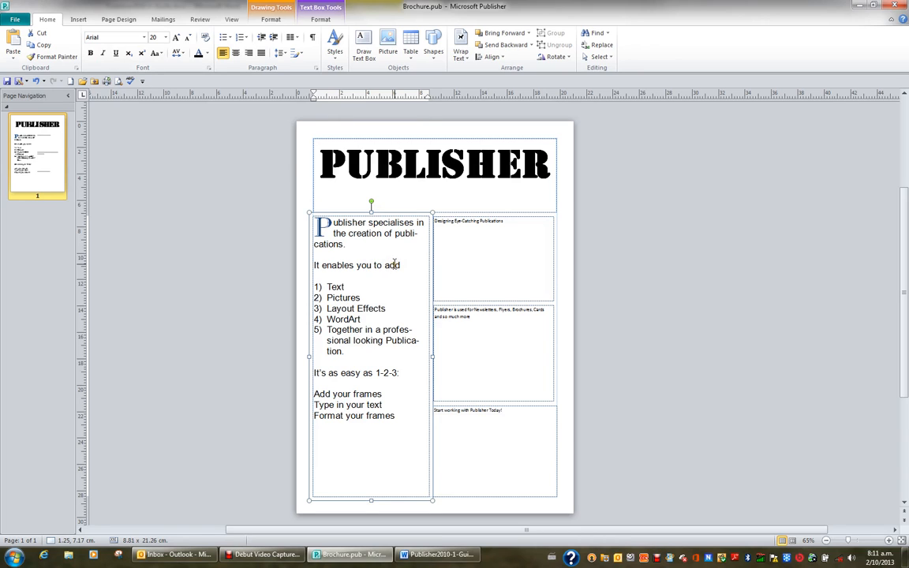
{"action": "key", "text": "ctrl+a"}
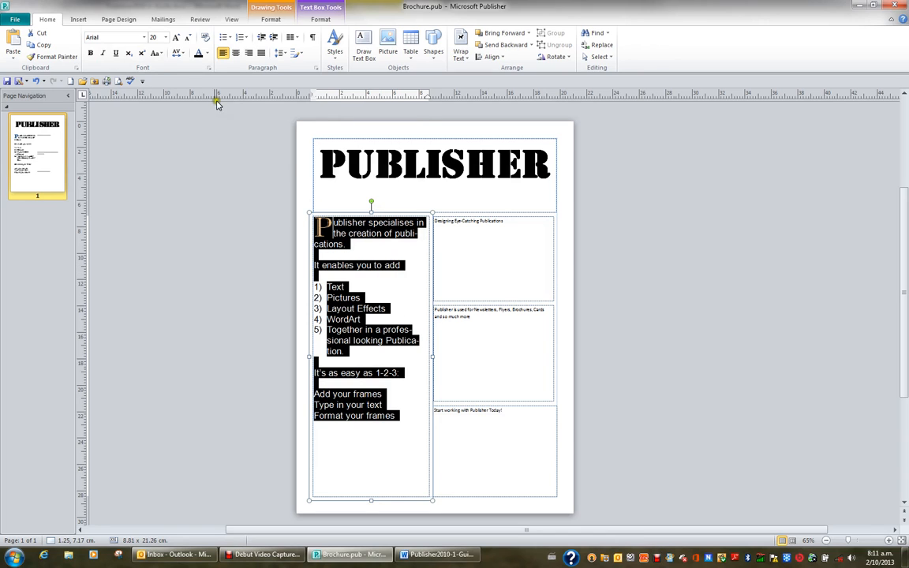
{"action": "left_click", "coordinate": [166, 37]}
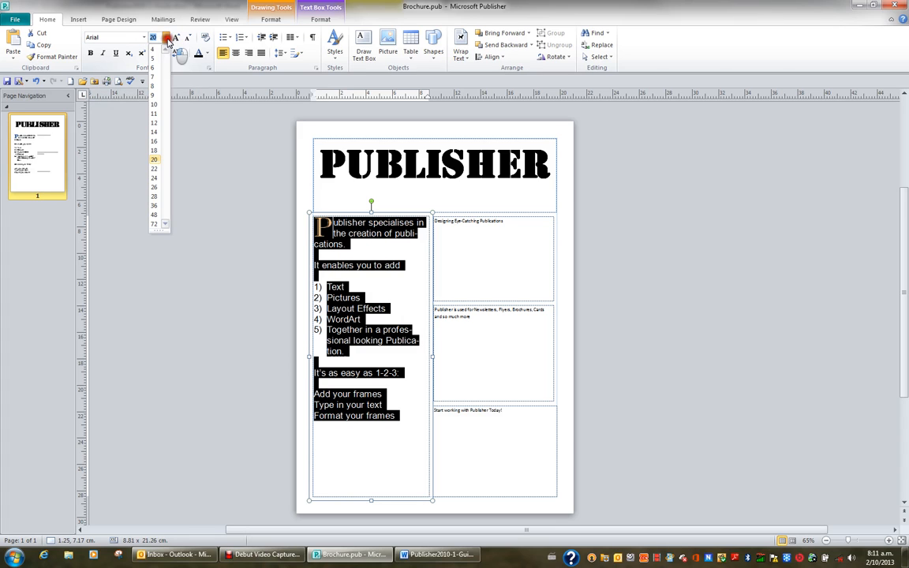
{"action": "left_click", "coordinate": [155, 181]}
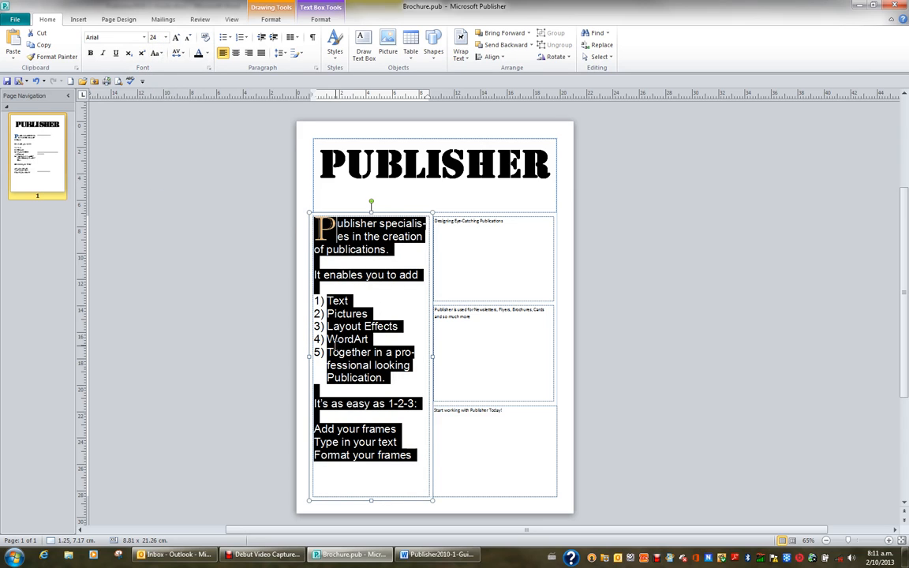
{"action": "left_click", "coordinate": [368, 231]}
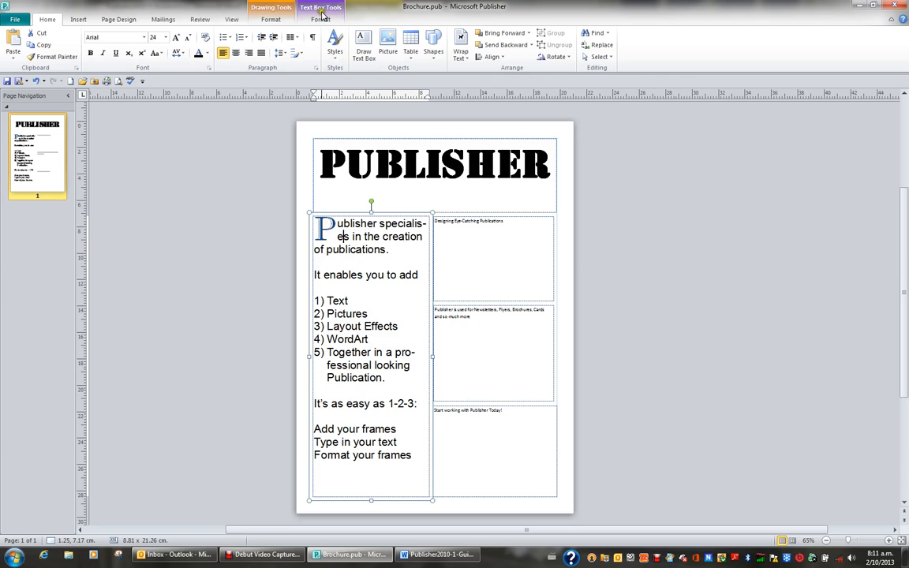
{"action": "left_click", "coordinate": [322, 20]}
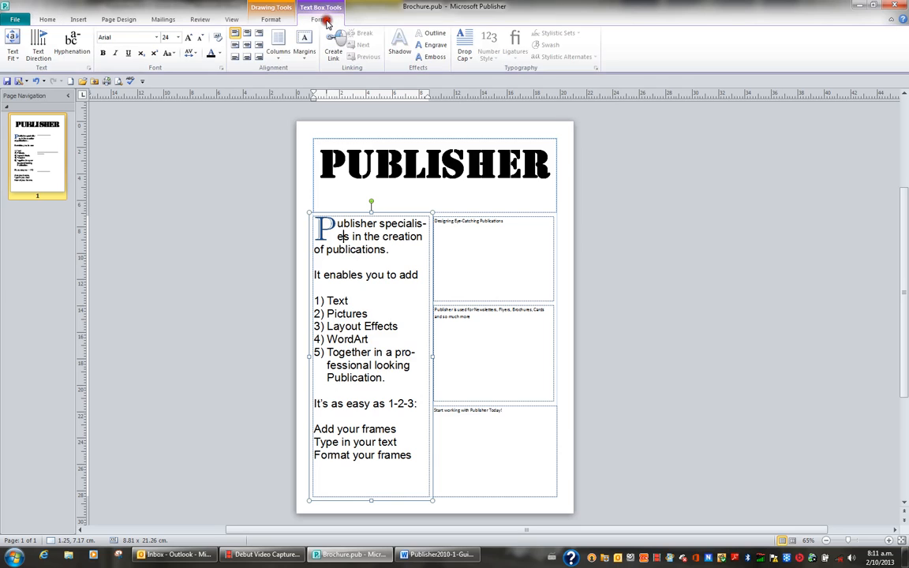
{"action": "left_click", "coordinate": [465, 49]}
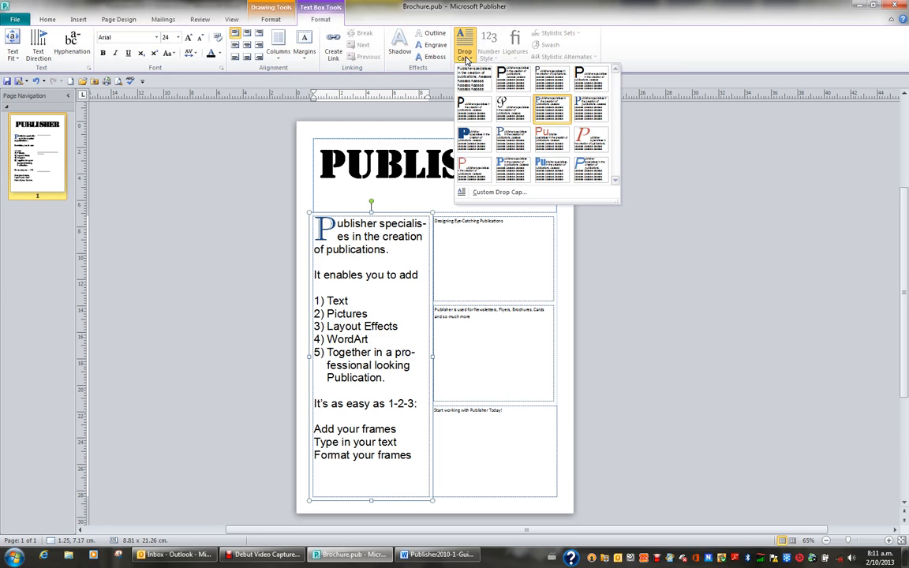
{"action": "left_click", "coordinate": [464, 53]}
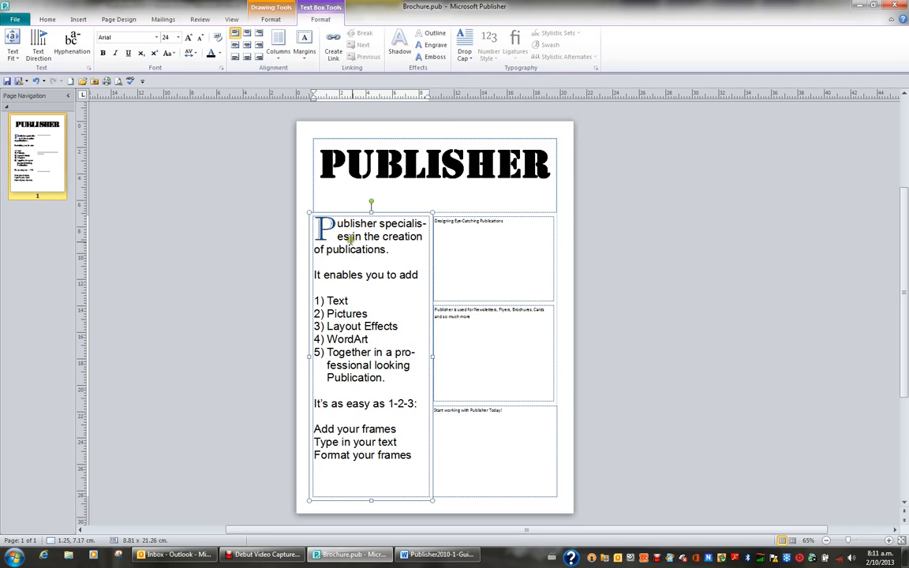
{"action": "left_click", "coordinate": [46, 20]}
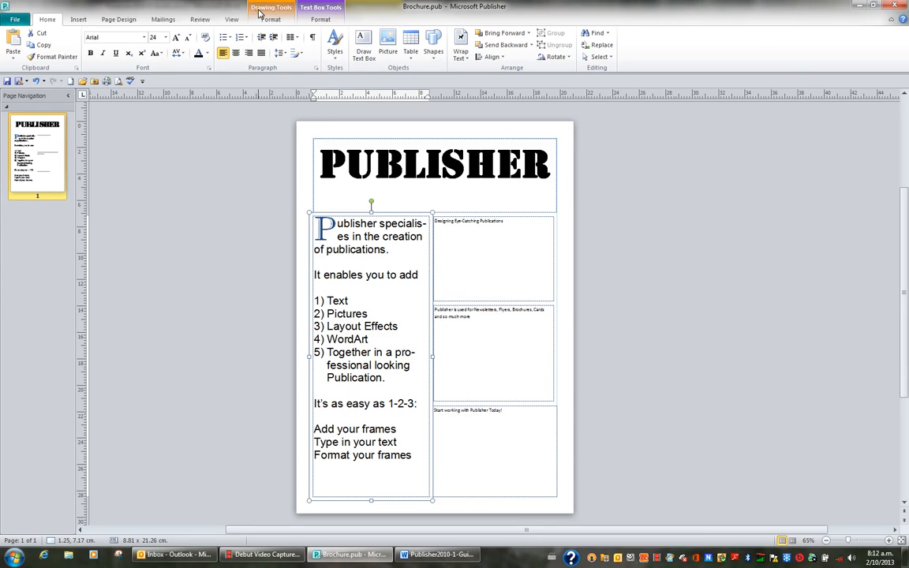
{"action": "left_click", "coordinate": [341, 236]}
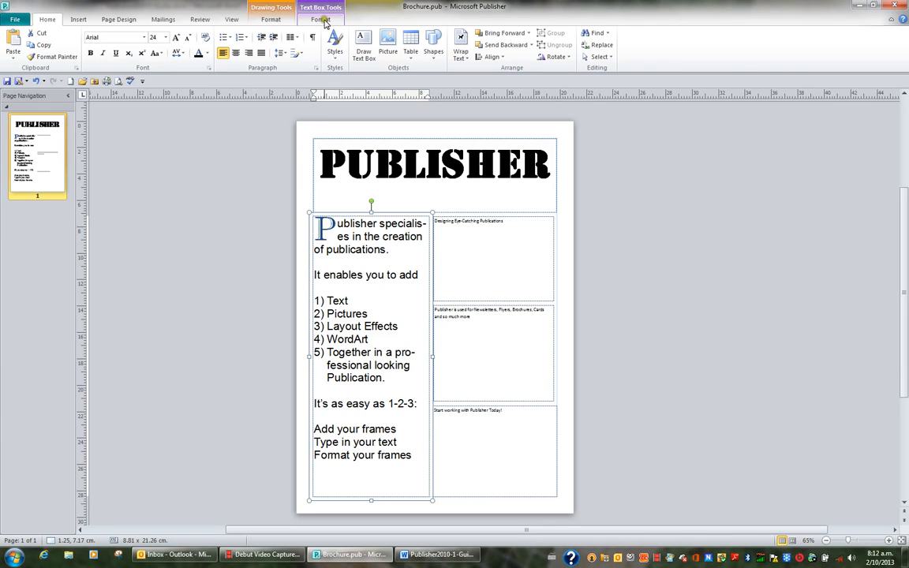
- Fill the tall text box that introduces Publisher with a light yellow color from the standard color palette
{"action": "left_click", "coordinate": [320, 19]}
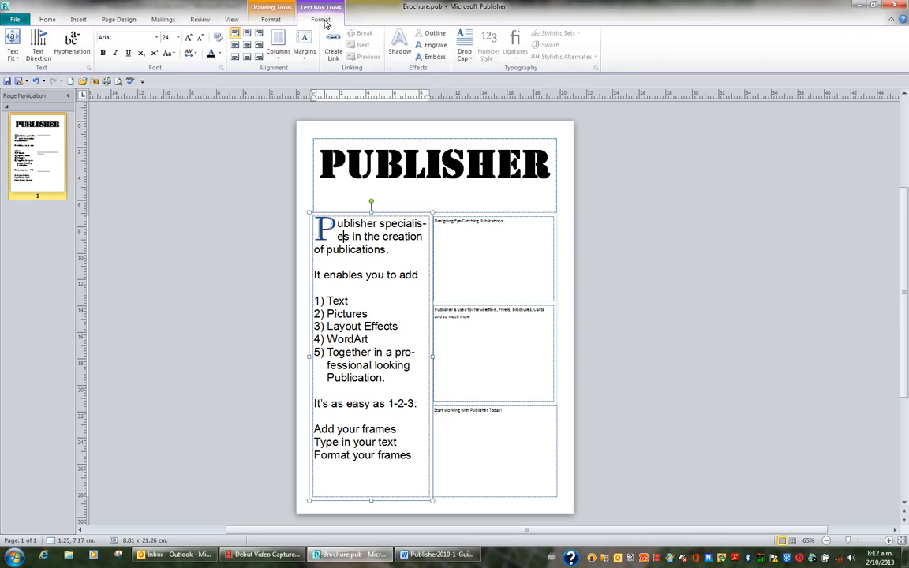
{"action": "left_click", "coordinate": [271, 19]}
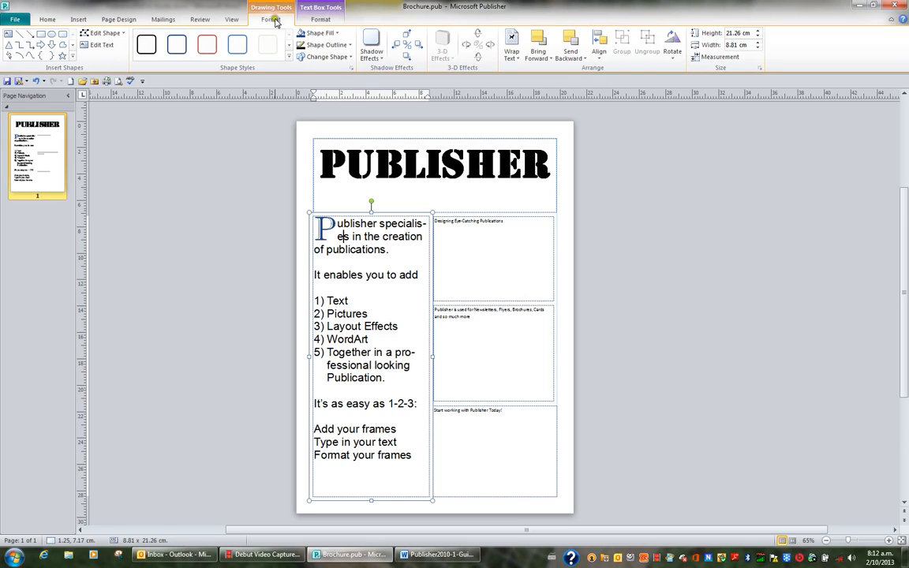
{"action": "left_click", "coordinate": [337, 34]}
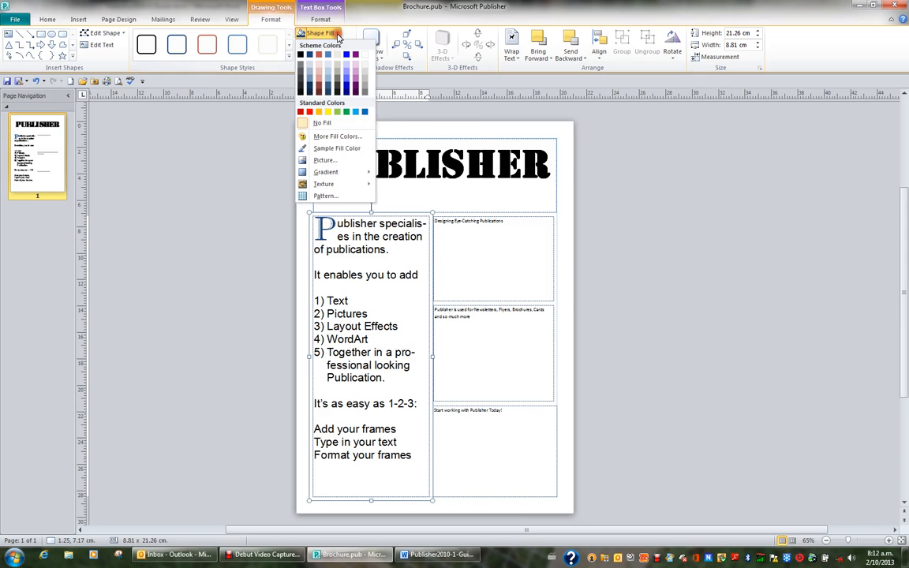
{"action": "left_click", "coordinate": [335, 137]}
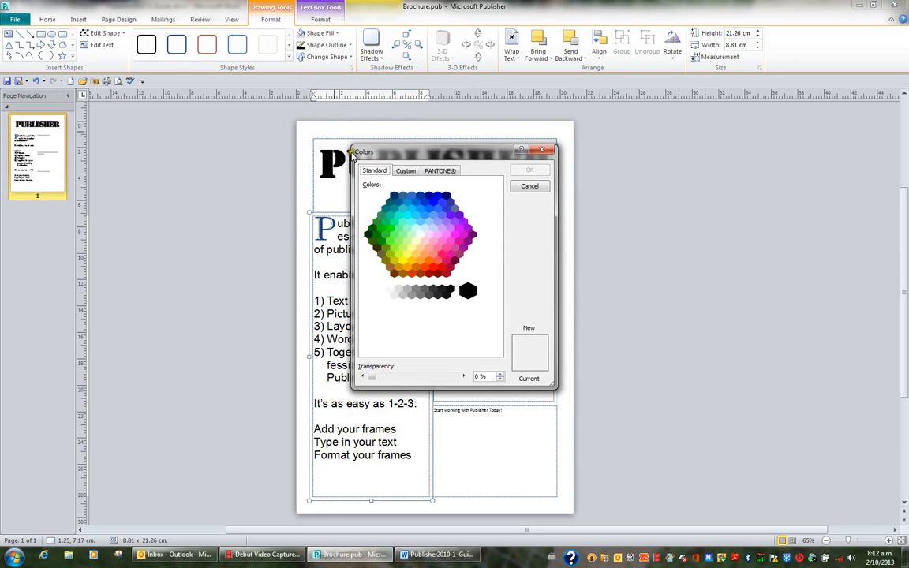
{"action": "left_click", "coordinate": [416, 242]}
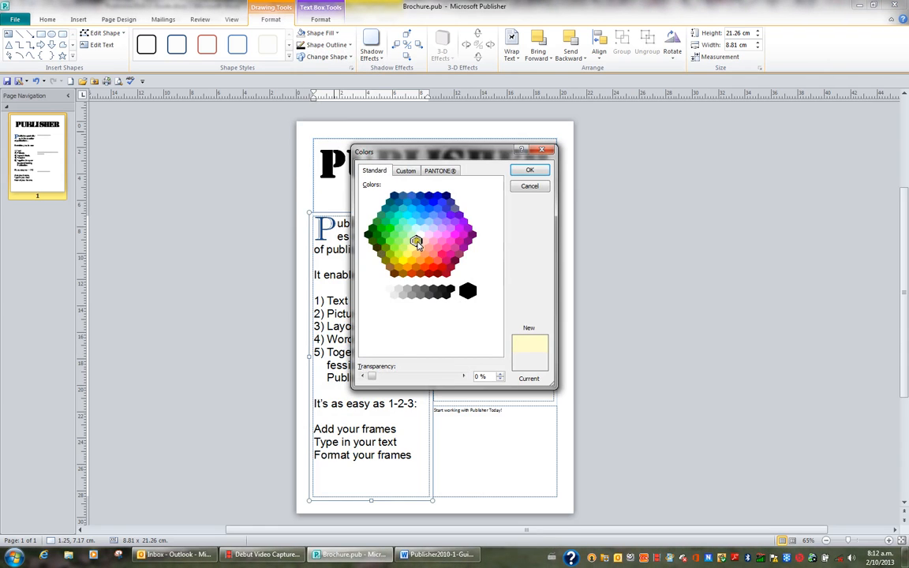
{"action": "left_click", "coordinate": [530, 170]}
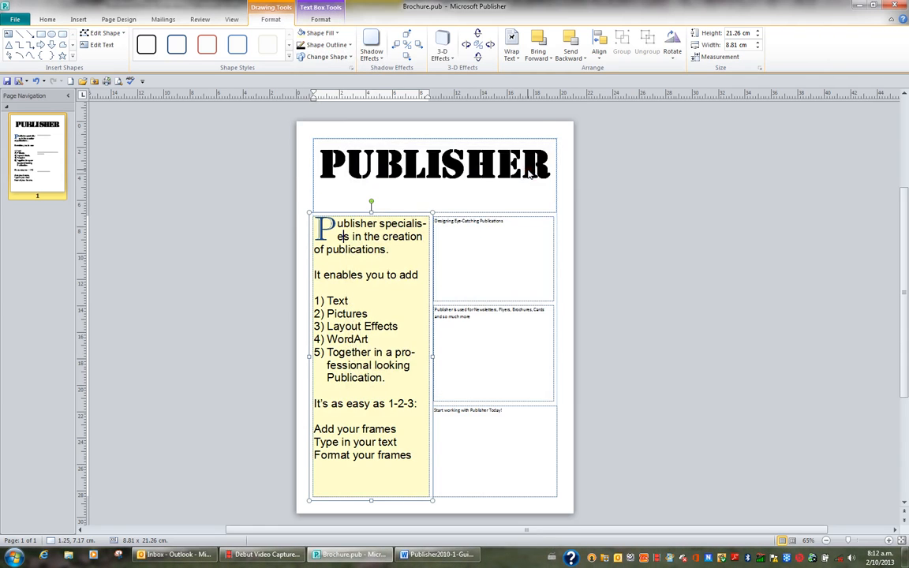
{"action": "left_click", "coordinate": [340, 236]}
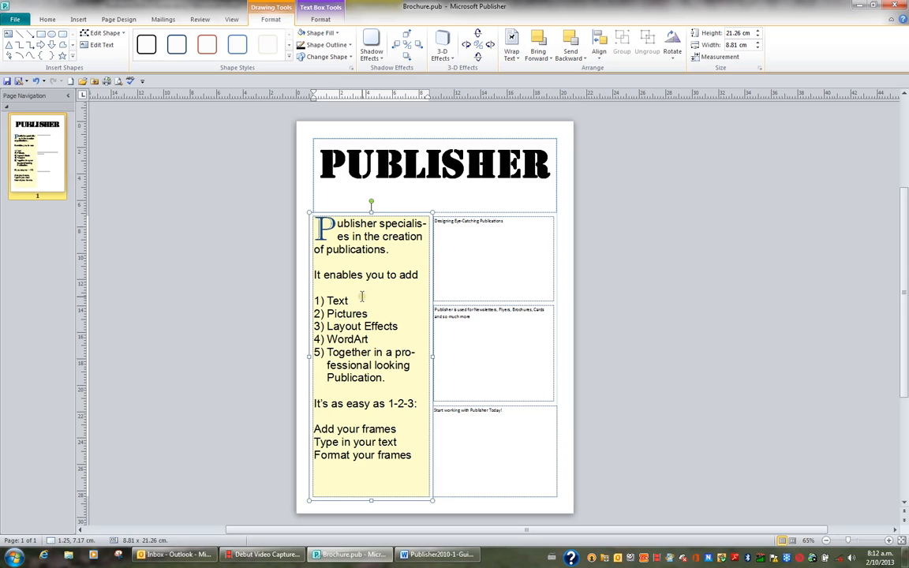
- Give the tall yellow text box a black outline with a weight of ½ pt
{"action": "left_click", "coordinate": [332, 47]}
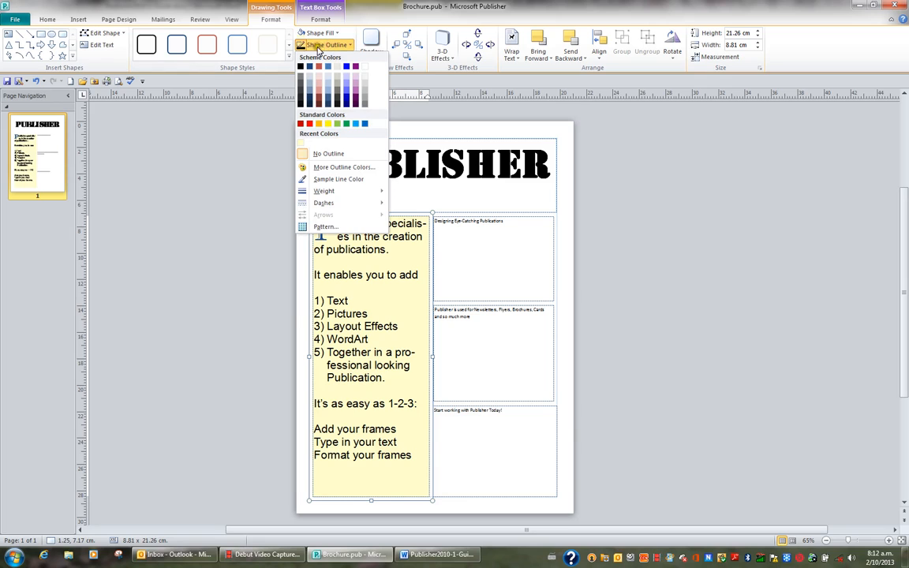
{"action": "left_click", "coordinate": [301, 68]}
{"action": "left_click", "coordinate": [322, 46]}
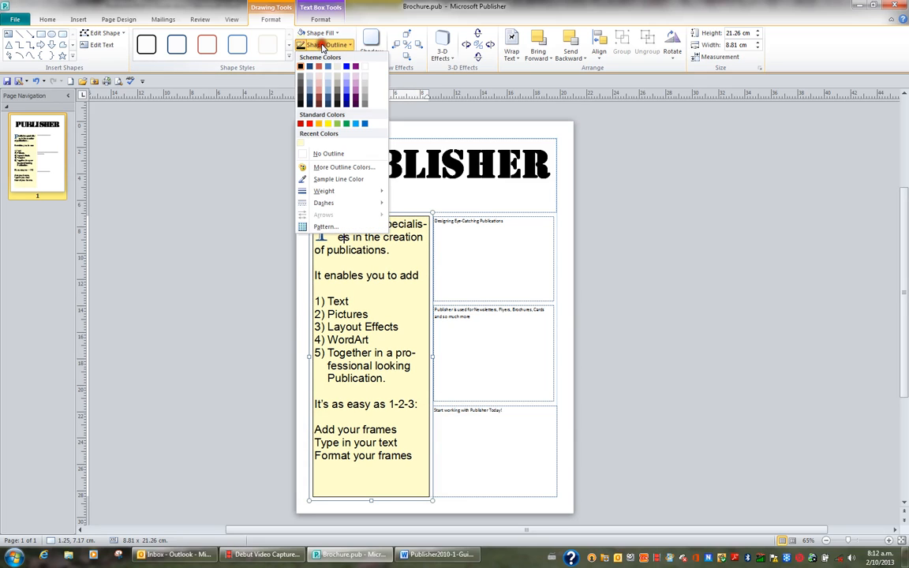
{"action": "mouse_move", "coordinate": [329, 195]}
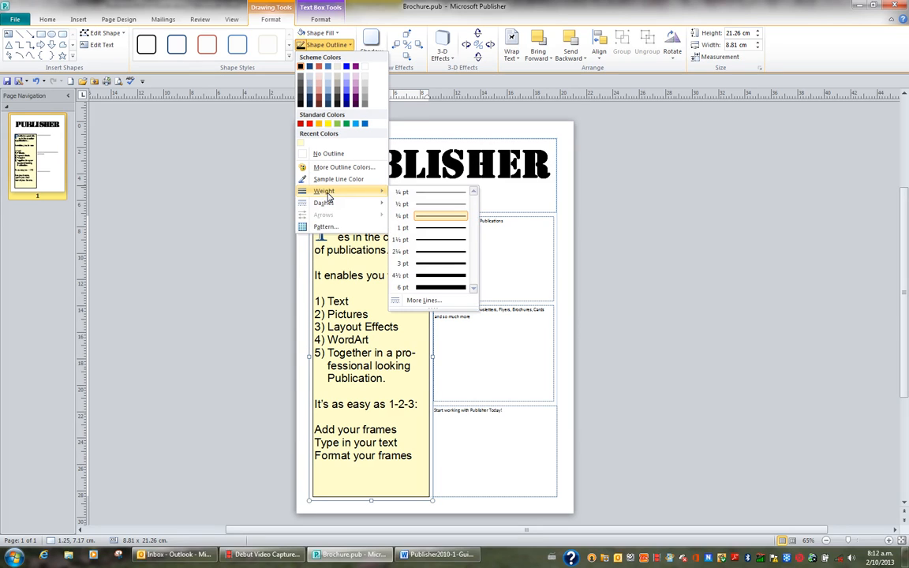
{"action": "left_click", "coordinate": [428, 205]}
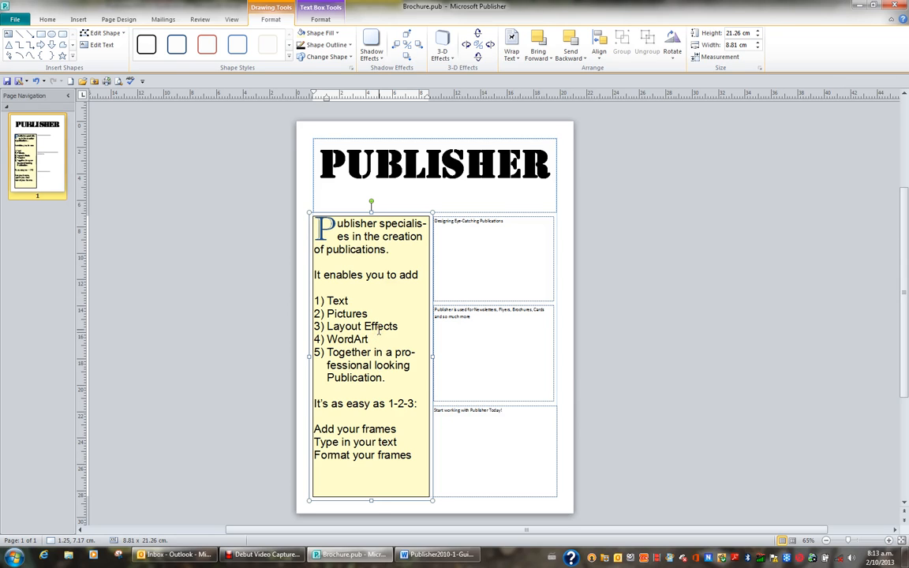
- Remove the list numbering from the paragraph "Together in a professional looking Publication."
{"action": "left_click", "coordinate": [391, 379]}
{"action": "left_click_drag", "start_coordinate": [391, 378], "coordinate": [353, 378]}
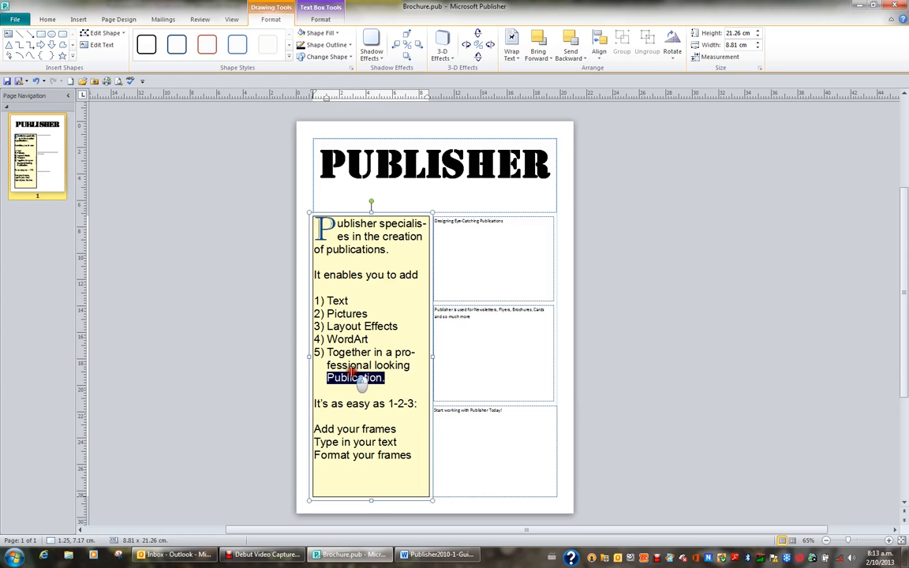
{"action": "left_click", "coordinate": [348, 364]}
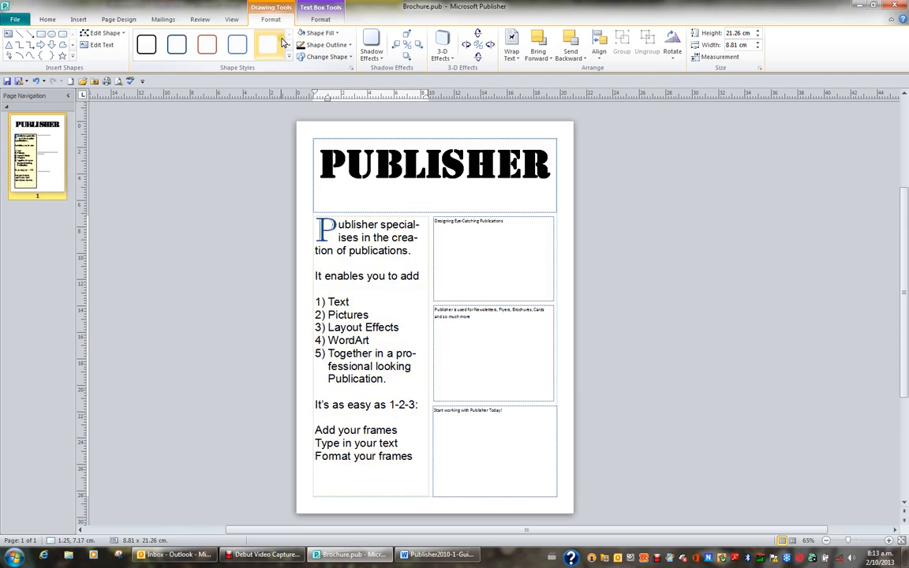
{"action": "left_click", "coordinate": [49, 19]}
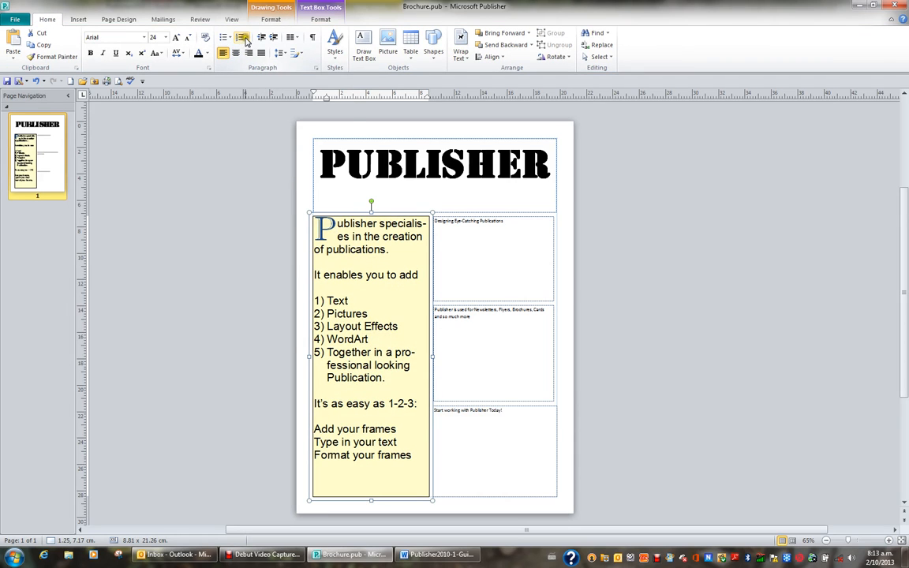
{"action": "left_click", "coordinate": [245, 41]}
{"action": "left_click", "coordinate": [251, 63]}
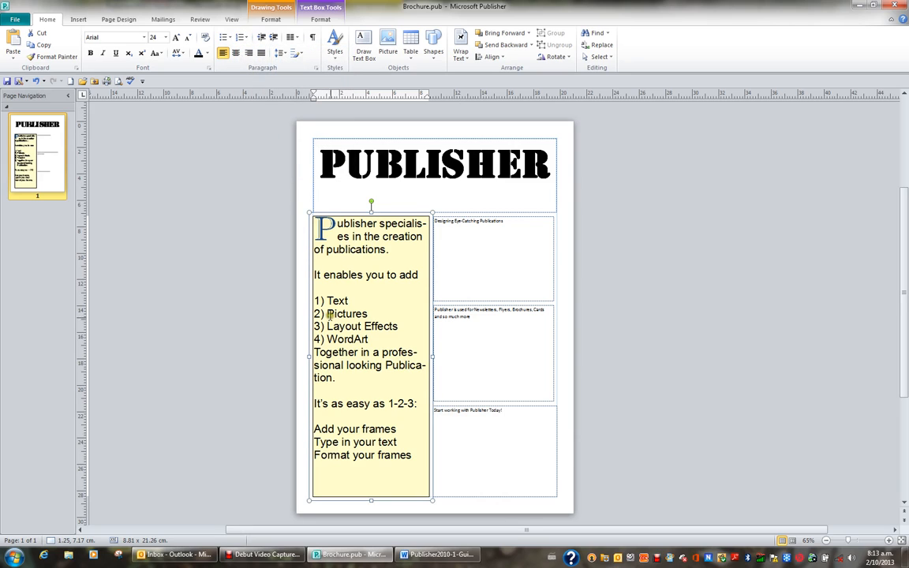
- Change the numbered items Text, Pictures, Layout Effects and WordArt to a list with large round bullets
{"action": "left_click_drag", "start_coordinate": [328, 324], "coordinate": [308, 305]}
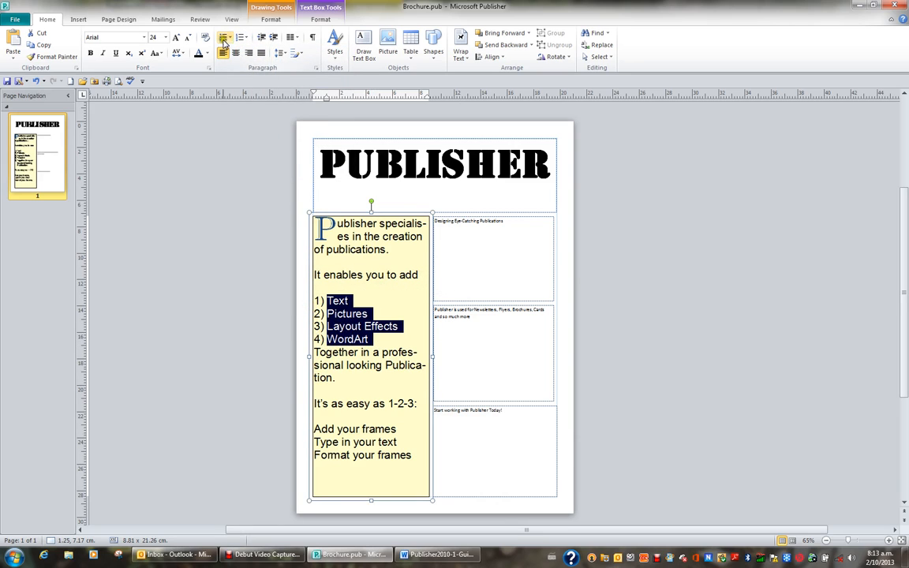
{"action": "left_click", "coordinate": [229, 38]}
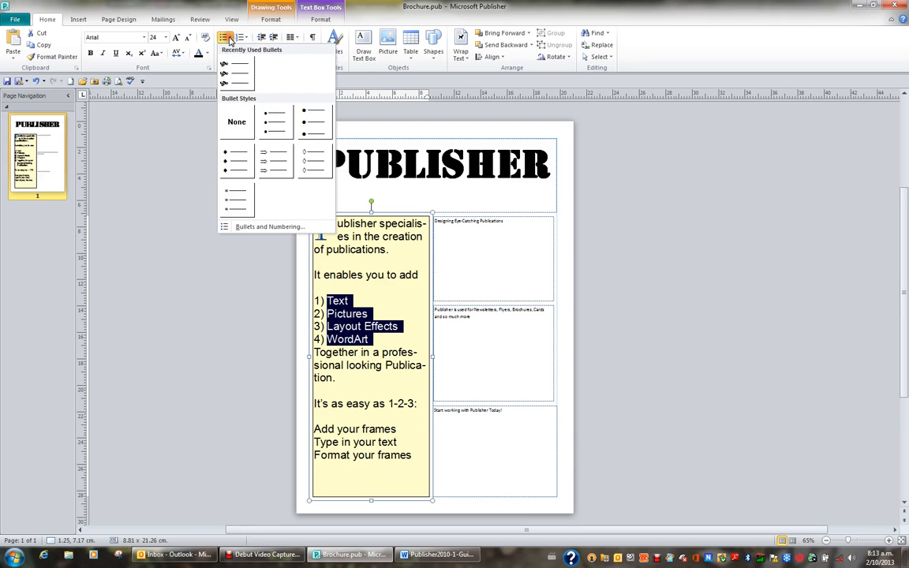
{"action": "left_click", "coordinate": [313, 133]}
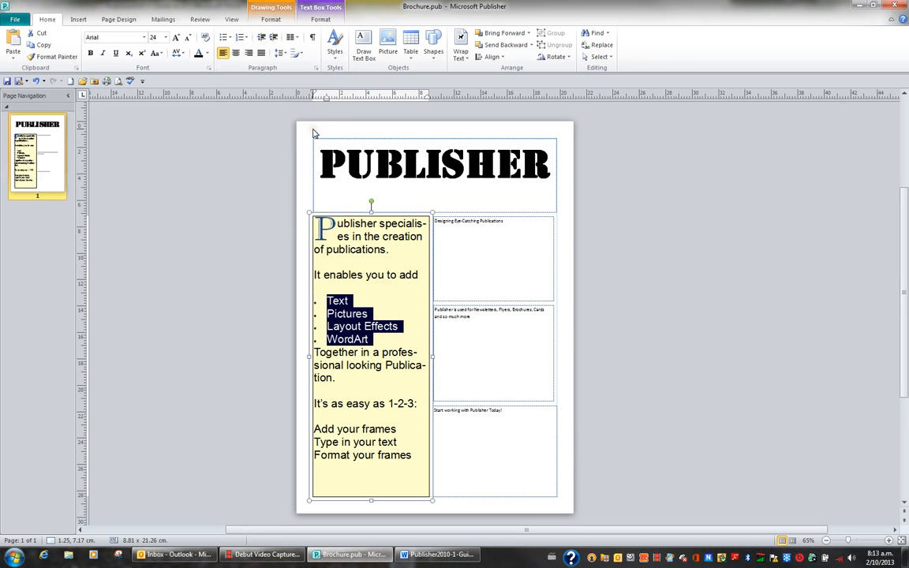
- Insert a blank line before the paragraph beginning "Together in a professional looking Publication."
{"action": "left_click", "coordinate": [384, 351]}
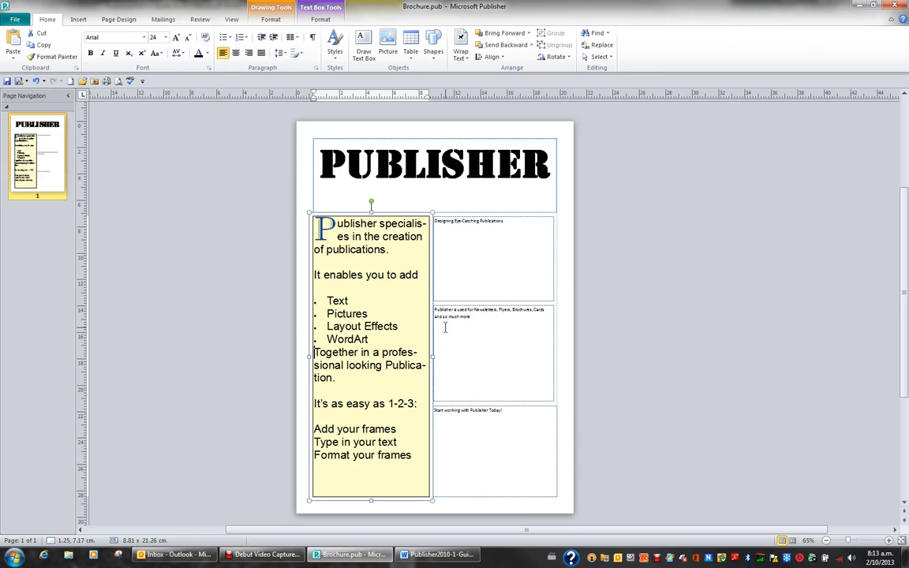
{"action": "key", "text": "Home"}
{"action": "key", "text": "Return"}
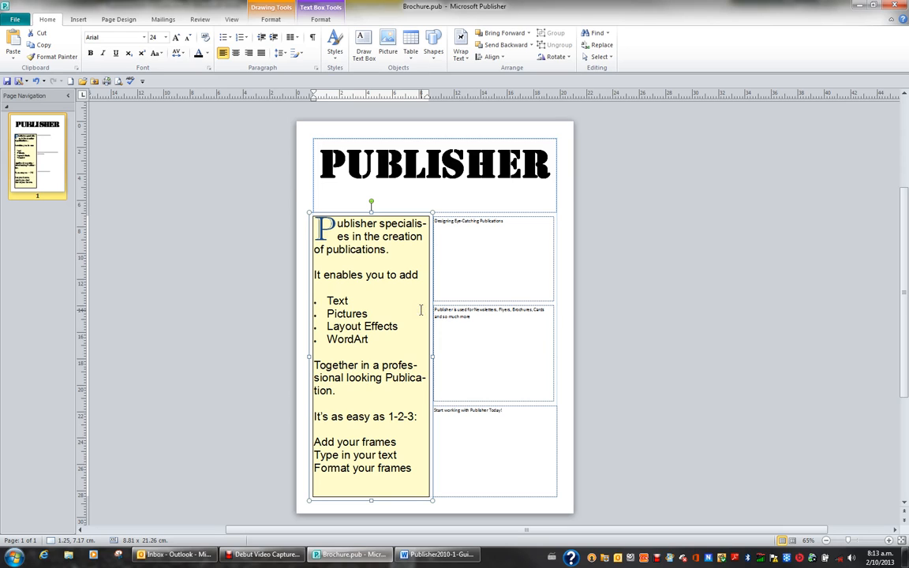
- Number the lines "Add your frames", "Type in your text" and "Format your frames" in the 1. 2. 3. style
{"action": "left_click", "coordinate": [367, 443]}
{"action": "left_click_drag", "start_coordinate": [416, 471], "coordinate": [313, 443]}
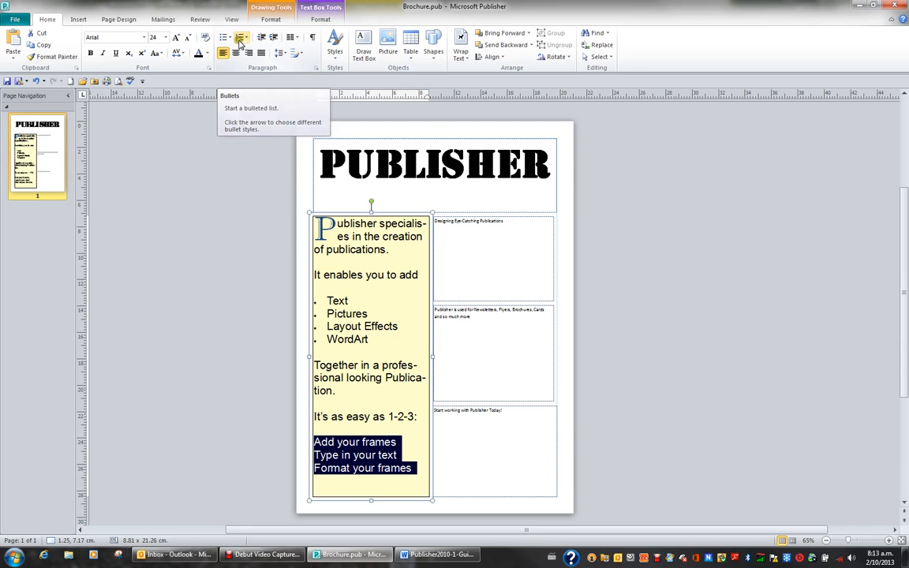
{"action": "left_click", "coordinate": [244, 41]}
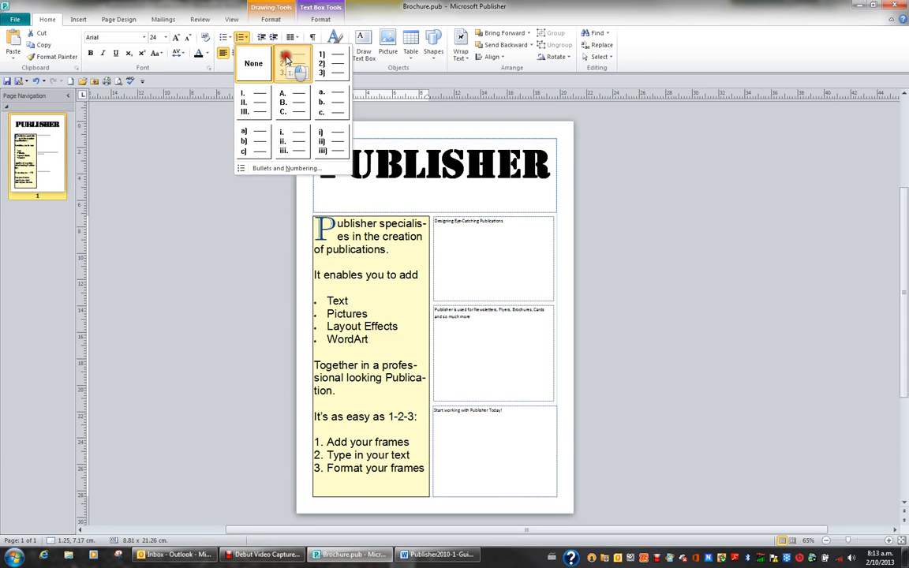
{"action": "left_click", "coordinate": [289, 63]}
{"action": "left_click", "coordinate": [356, 462]}
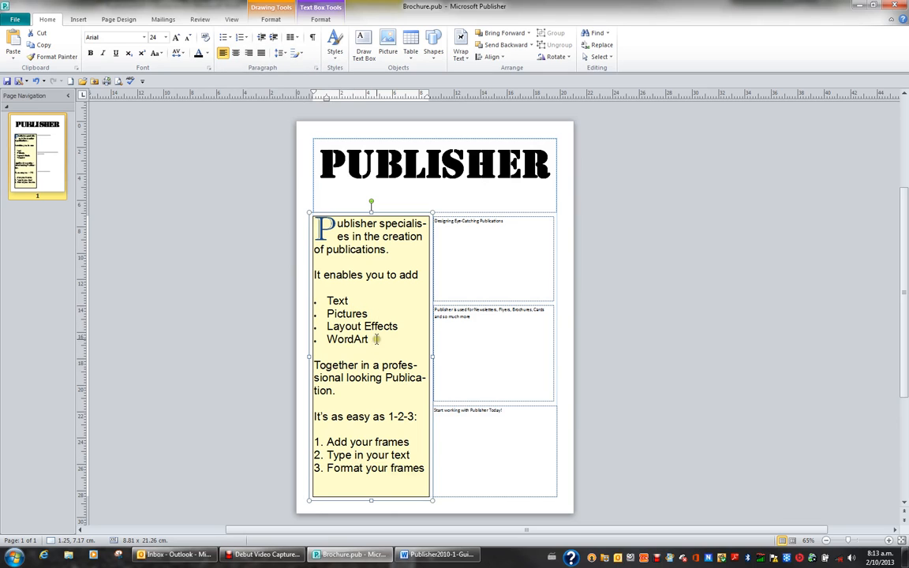
- Increase the bullet size of the Text, Pictures, Layout Effects and WordArt list
{"action": "left_click_drag", "start_coordinate": [376, 339], "coordinate": [306, 307]}
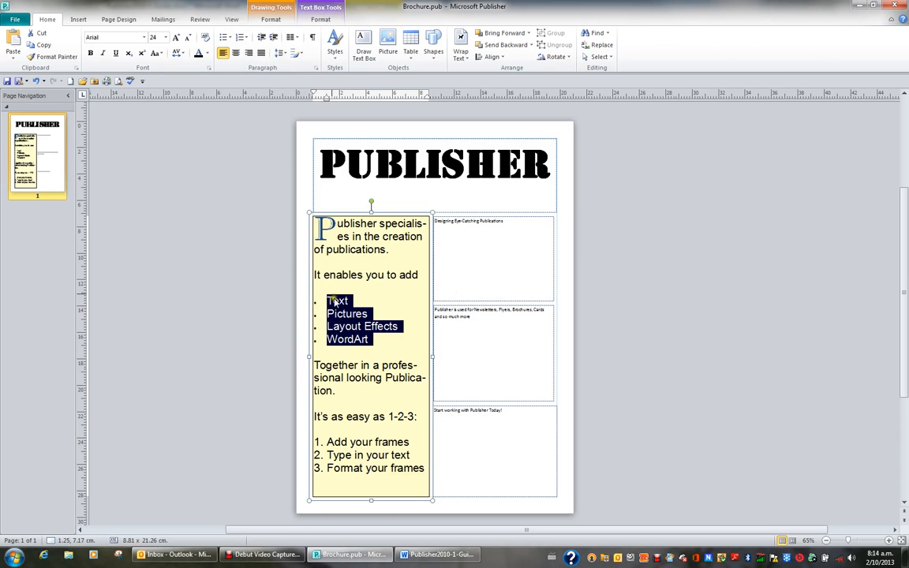
{"action": "left_click", "coordinate": [229, 39]}
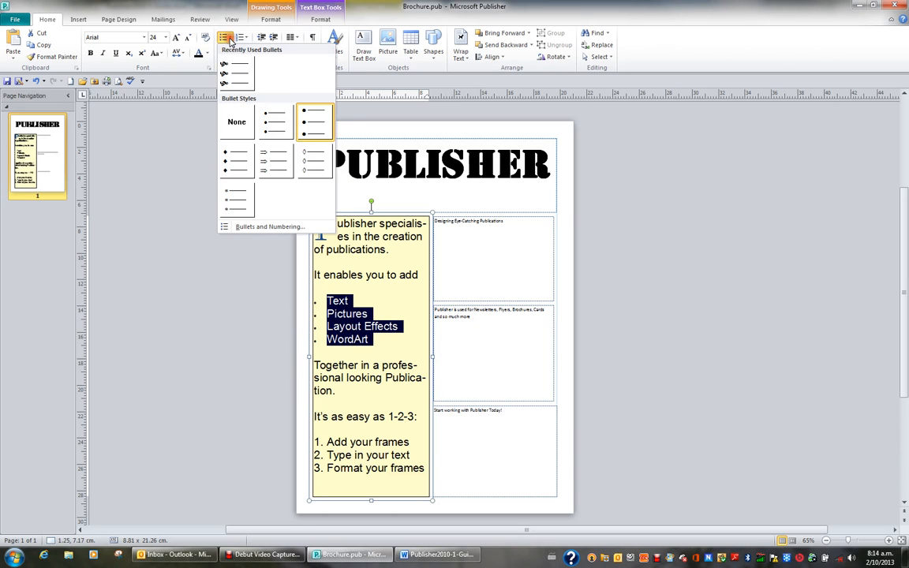
{"action": "left_click", "coordinate": [269, 227]}
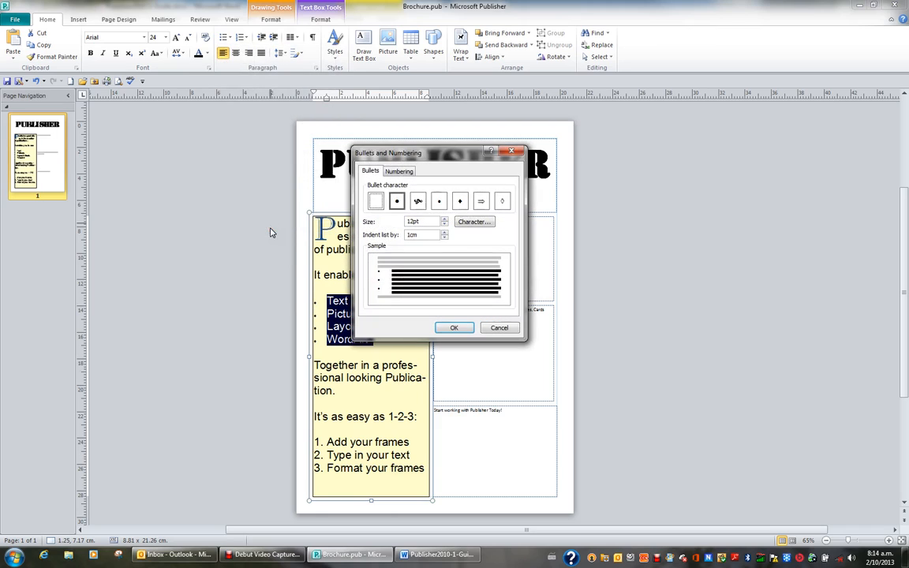
{"action": "left_click", "coordinate": [444, 221]}
{"action": "left_click", "coordinate": [444, 220]}
{"action": "left_click", "coordinate": [444, 221]}
{"action": "left_click", "coordinate": [444, 220]}
{"action": "left_click", "coordinate": [444, 220]}
{"action": "left_click", "coordinate": [464, 333]}
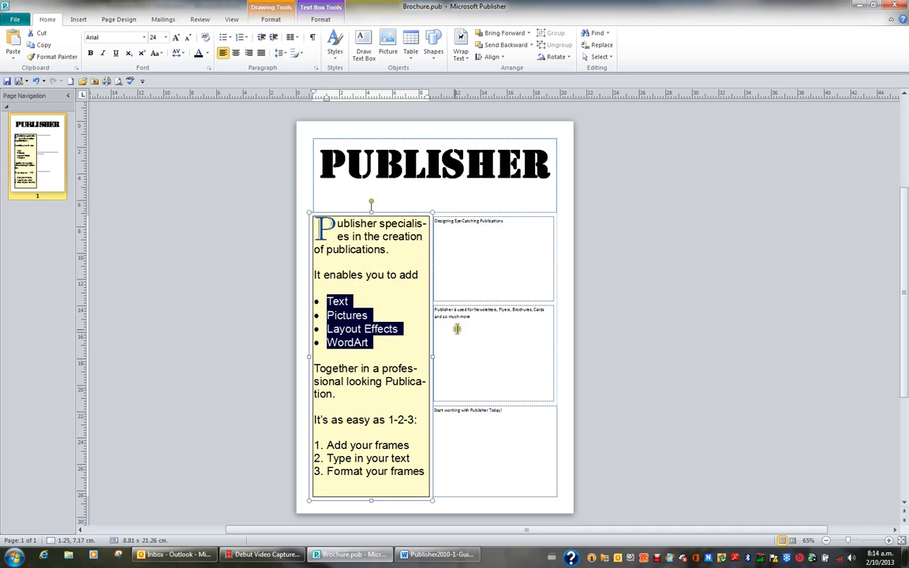
{"action": "left_click", "coordinate": [376, 368]}
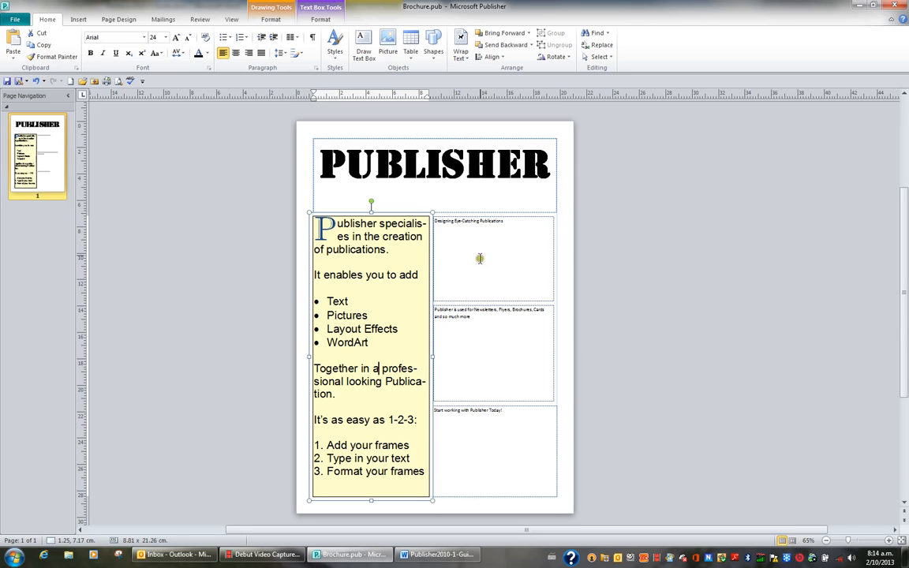
- Set the "Designing Eye-Catching Publications" text to the Bell MT font at size 36
{"action": "left_click", "coordinate": [479, 220]}
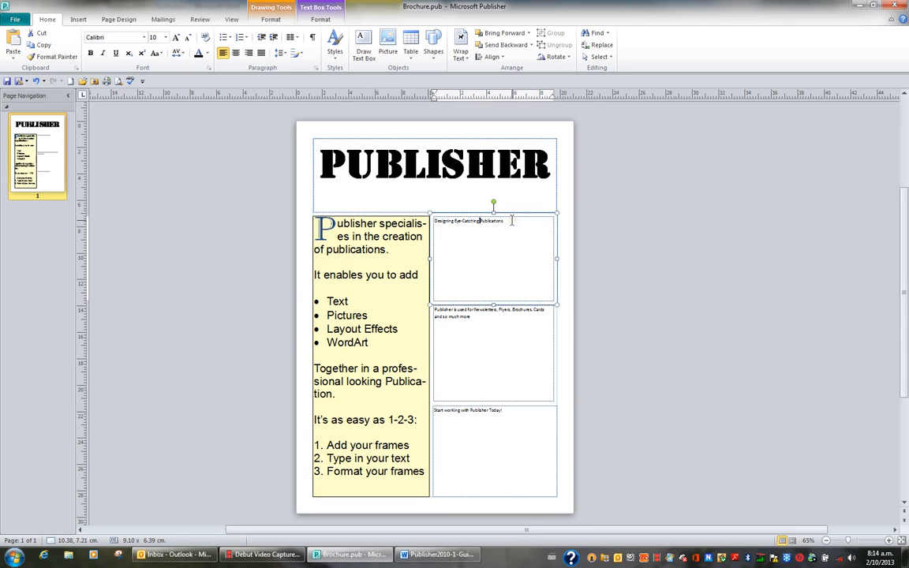
{"action": "key", "text": "ctrl+a"}
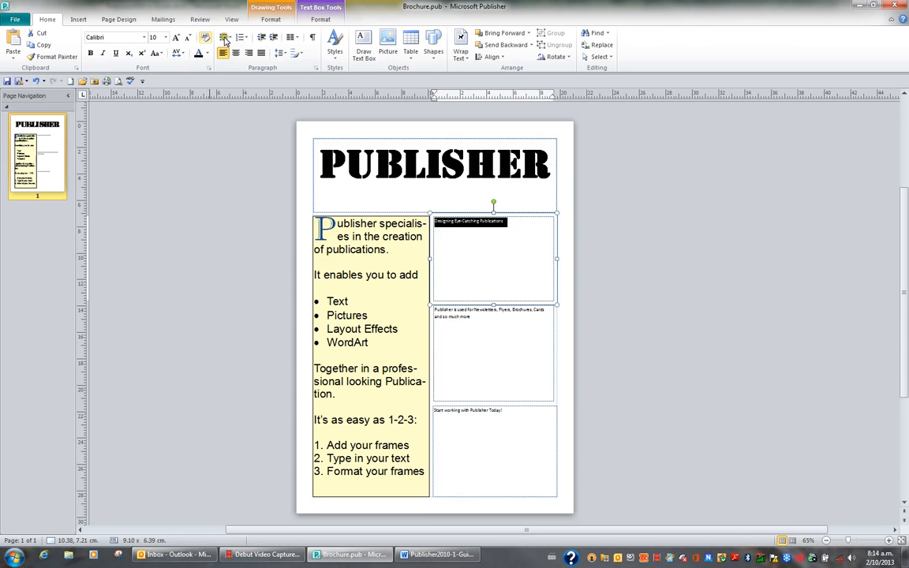
{"action": "left_click", "coordinate": [144, 38]}
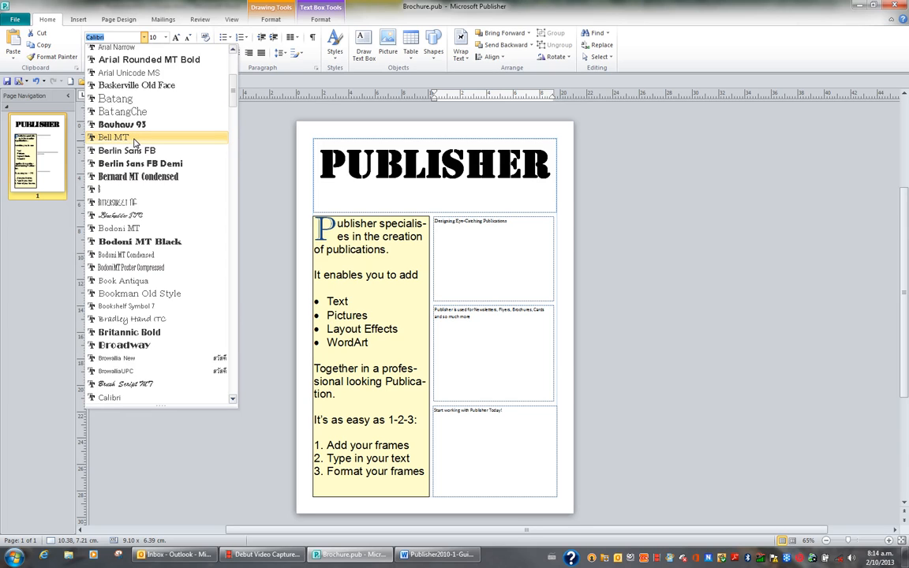
{"action": "left_click", "coordinate": [134, 140]}
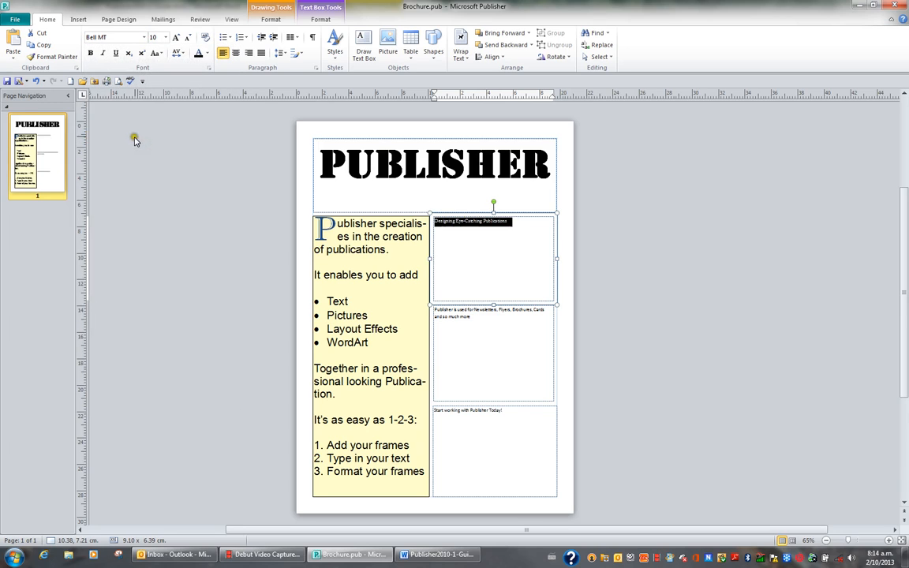
{"action": "left_click", "coordinate": [165, 38]}
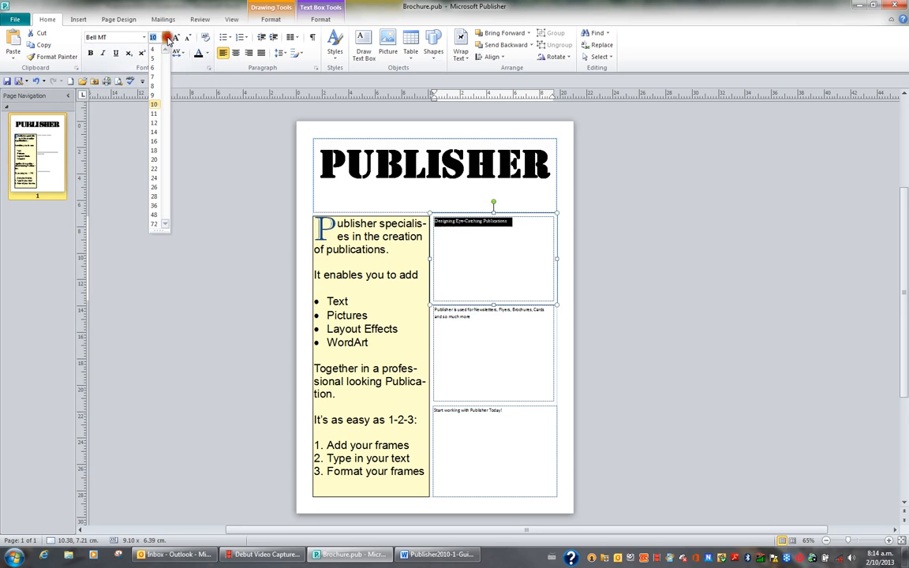
{"action": "left_click", "coordinate": [154, 205]}
{"action": "left_click", "coordinate": [154, 210]}
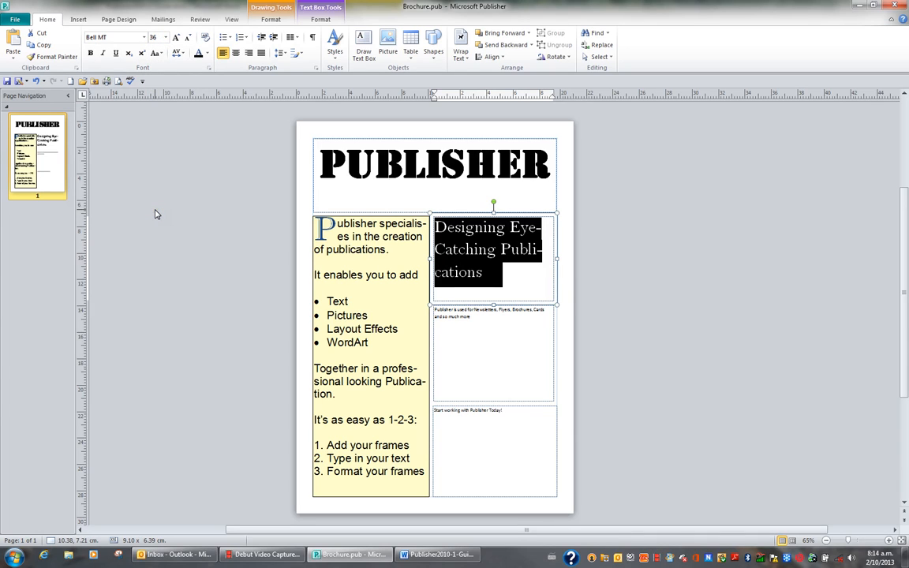
{"action": "left_click", "coordinate": [336, 54]}
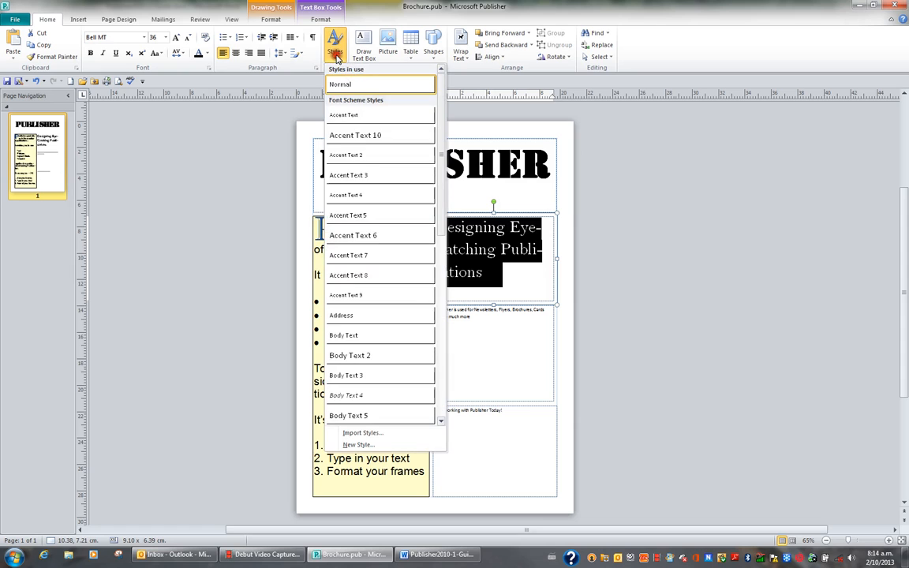
{"action": "left_click", "coordinate": [336, 59]}
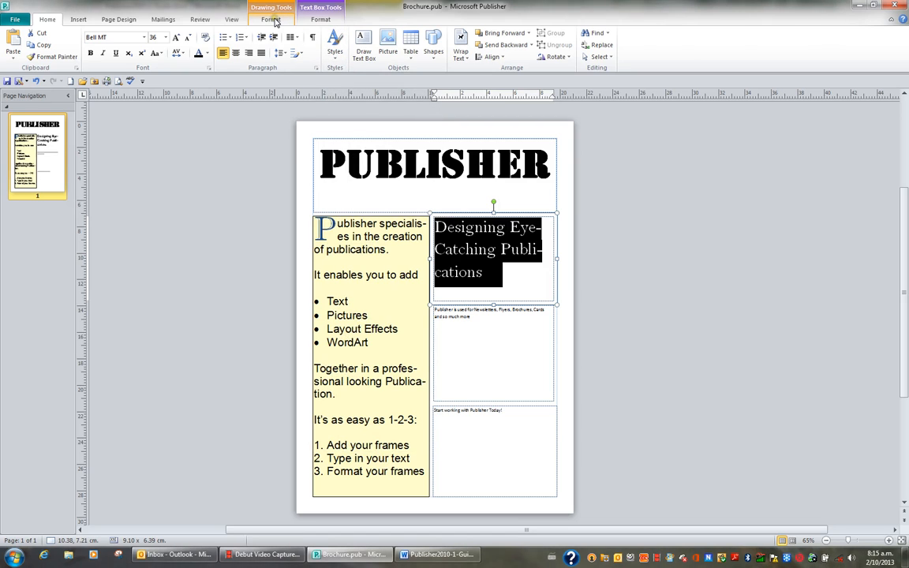
- Fill the "Designing Eye-Catching Publications" text box with light grey and give it a black outline
{"action": "left_click", "coordinate": [271, 20]}
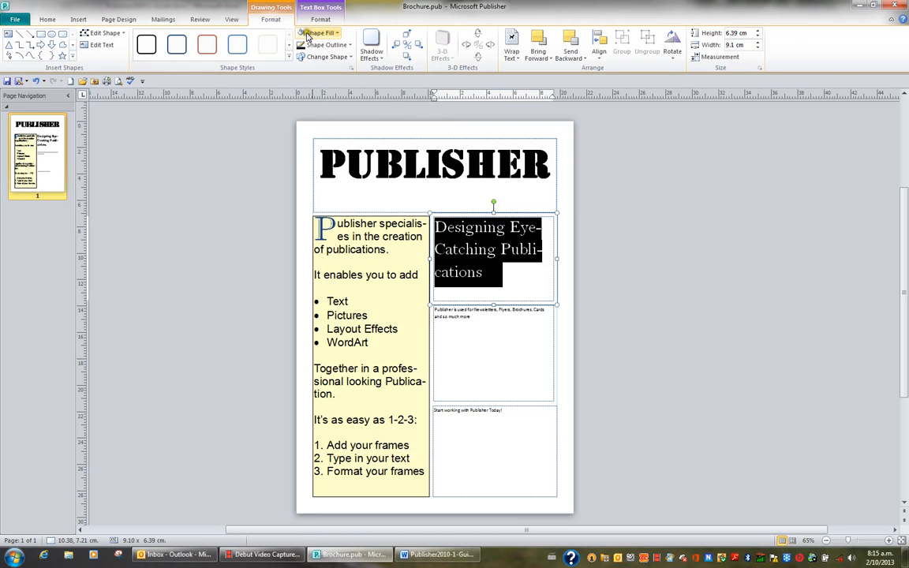
{"action": "left_click", "coordinate": [332, 35]}
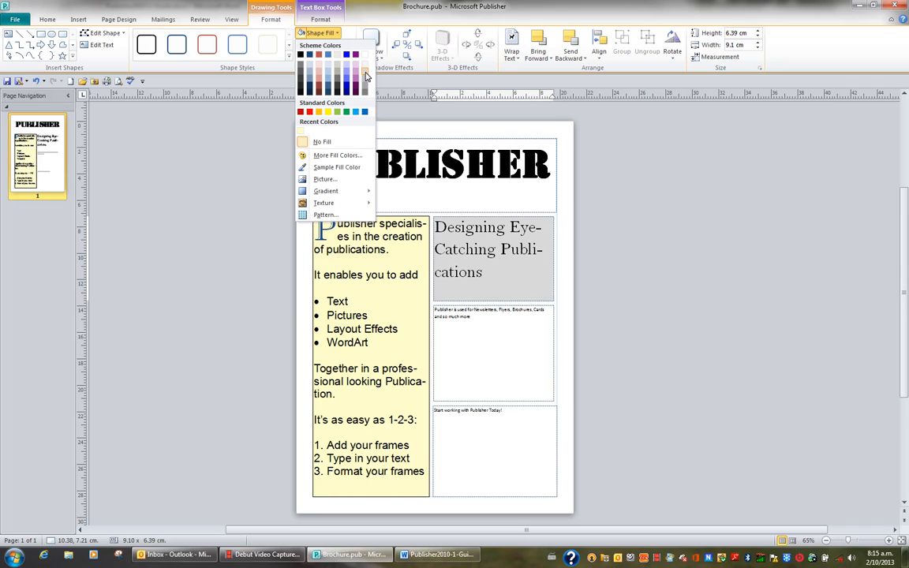
{"action": "left_click", "coordinate": [366, 75]}
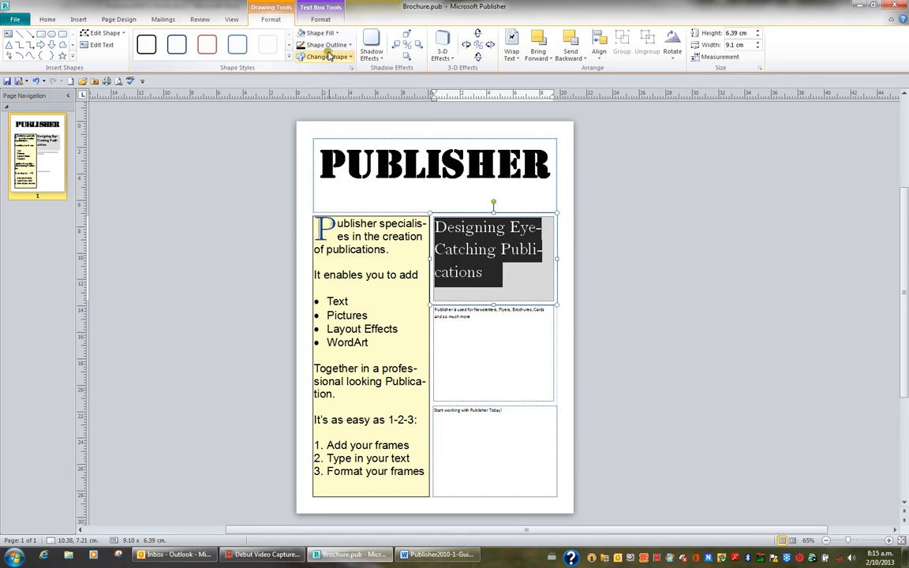
{"action": "left_click", "coordinate": [348, 46]}
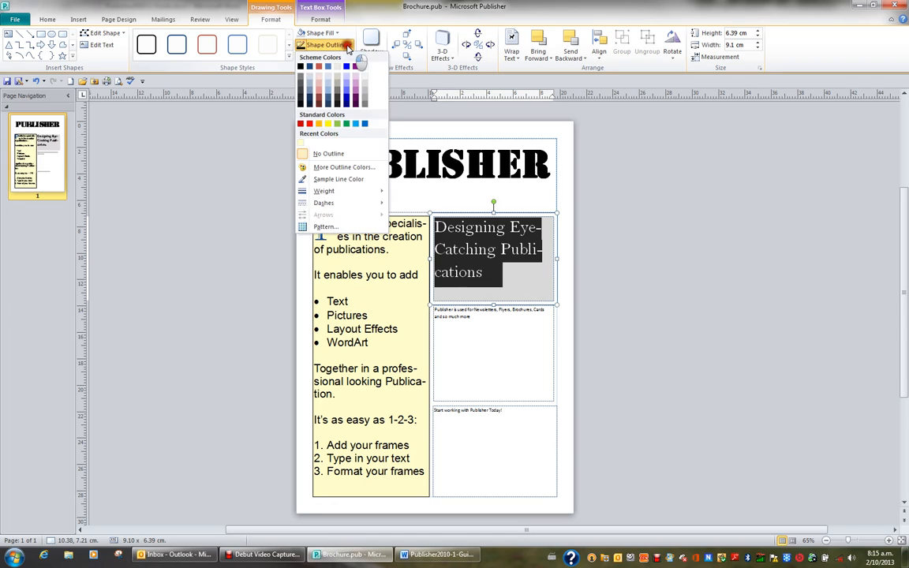
{"action": "left_click", "coordinate": [300, 69]}
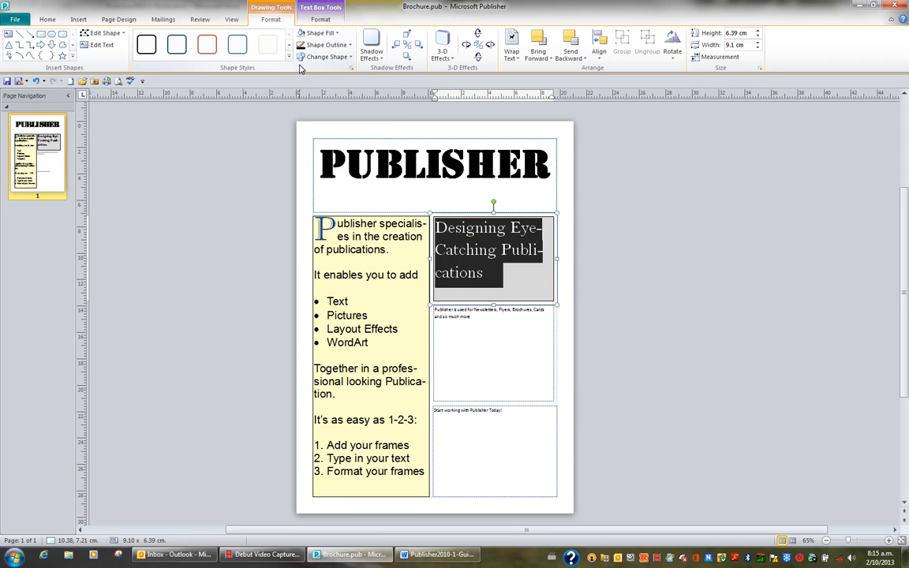
- Set the grey text box's border to the first 4½ pt double-line style
{"action": "left_click", "coordinate": [348, 46]}
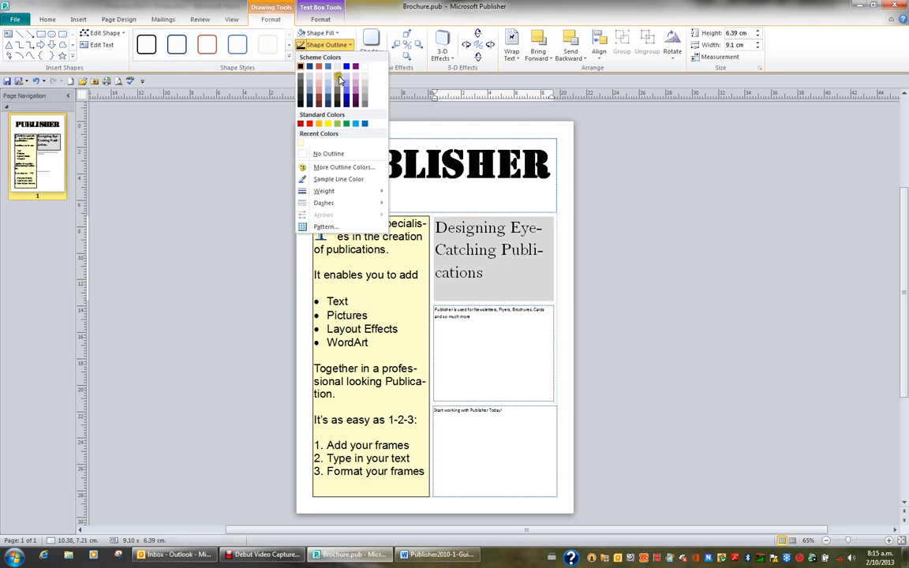
{"action": "mouse_move", "coordinate": [349, 191]}
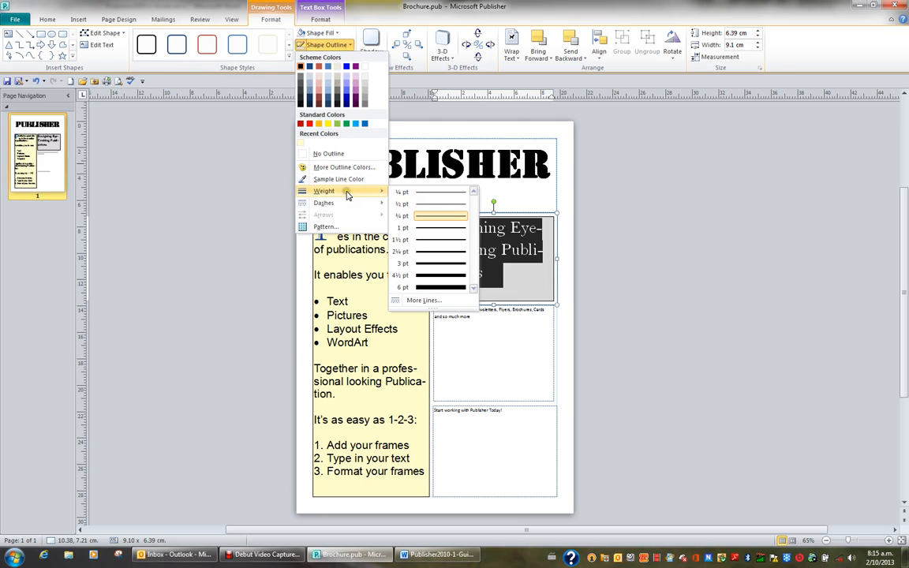
{"action": "left_click", "coordinate": [458, 300]}
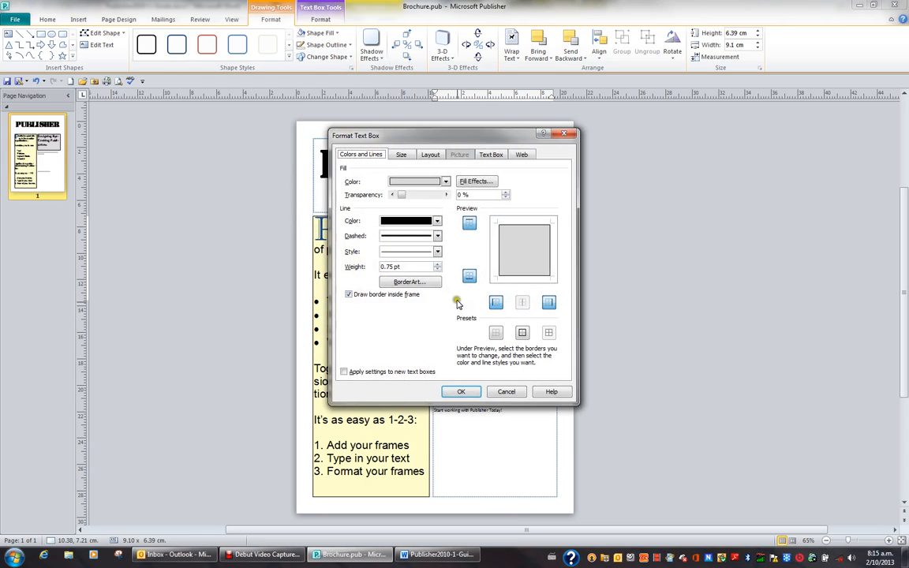
{"action": "left_click", "coordinate": [438, 252]}
{"action": "left_click", "coordinate": [439, 252]}
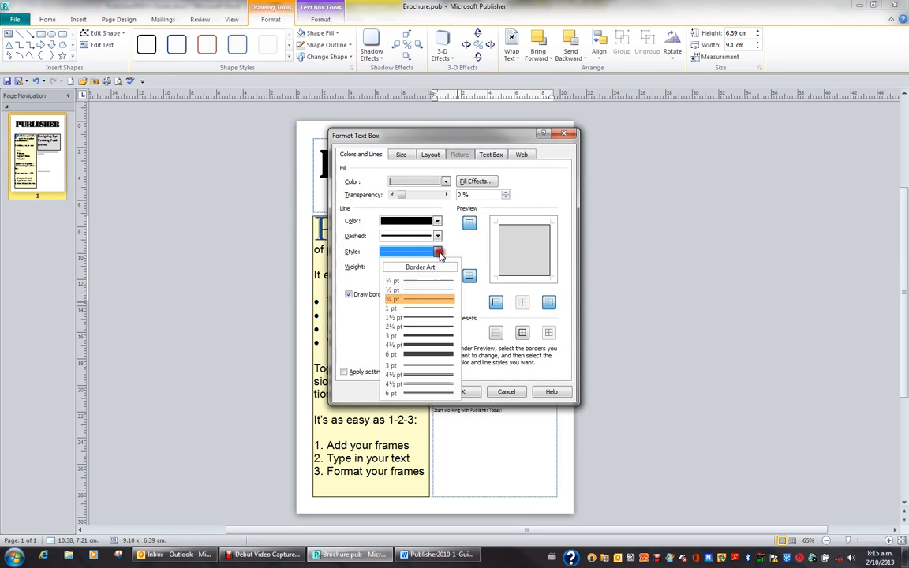
{"action": "left_click", "coordinate": [443, 376]}
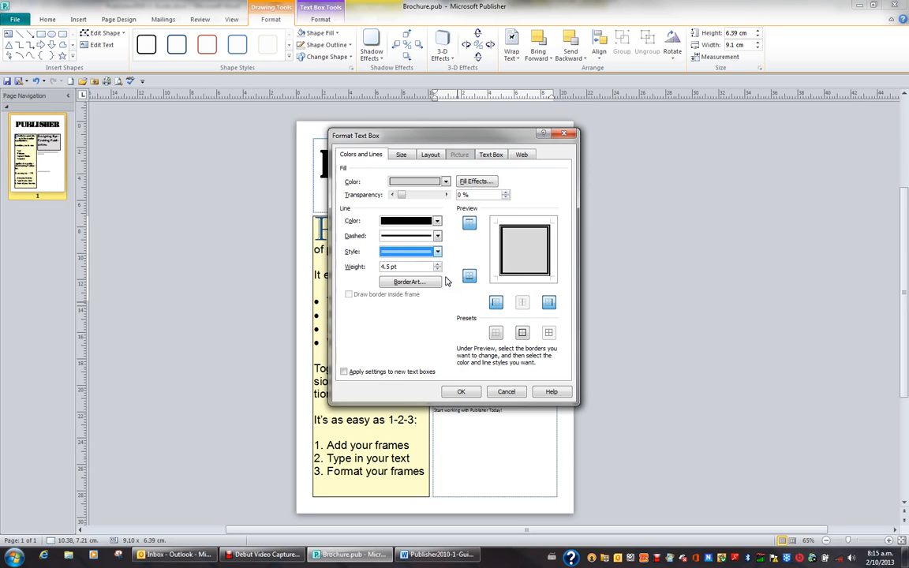
{"action": "left_click", "coordinate": [464, 392]}
{"action": "left_click", "coordinate": [486, 347]}
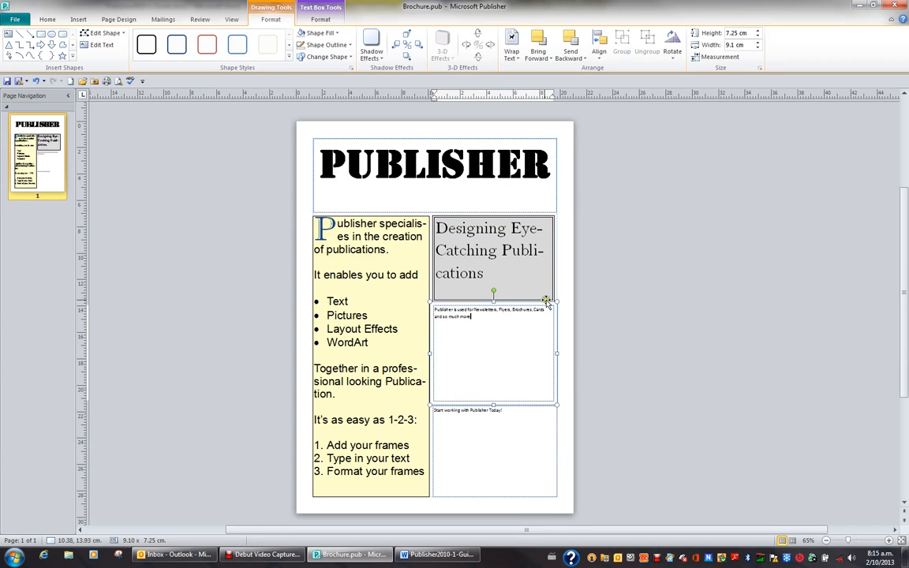
- Right-align the "Designing Eye-Catching Publications" text
{"action": "left_click", "coordinate": [483, 233]}
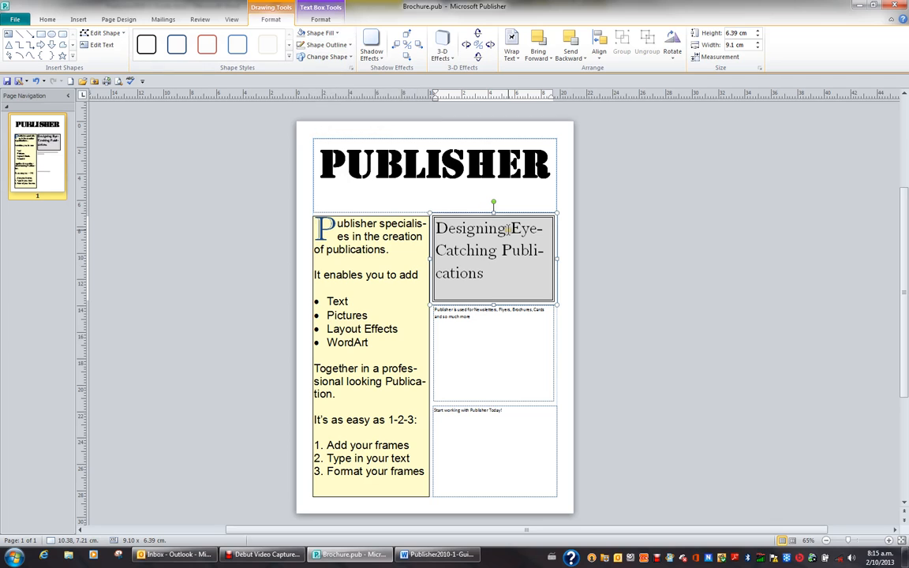
{"action": "triple_click", "coordinate": [507, 228]}
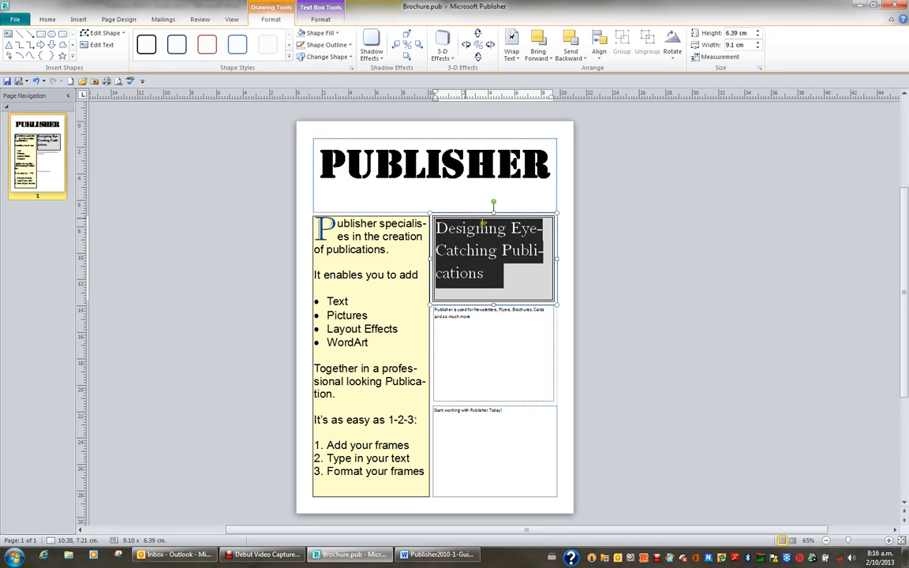
{"action": "left_click", "coordinate": [49, 20]}
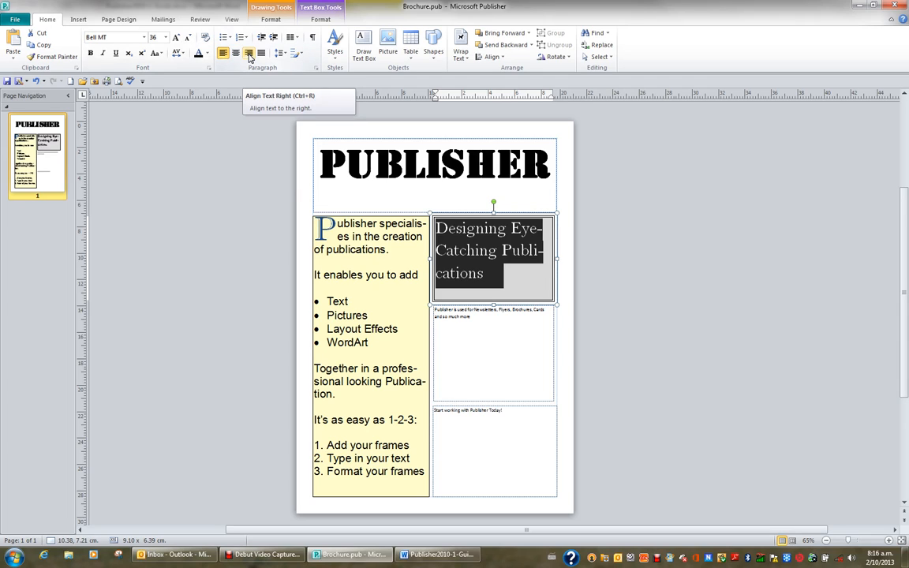
{"action": "left_click", "coordinate": [250, 57]}
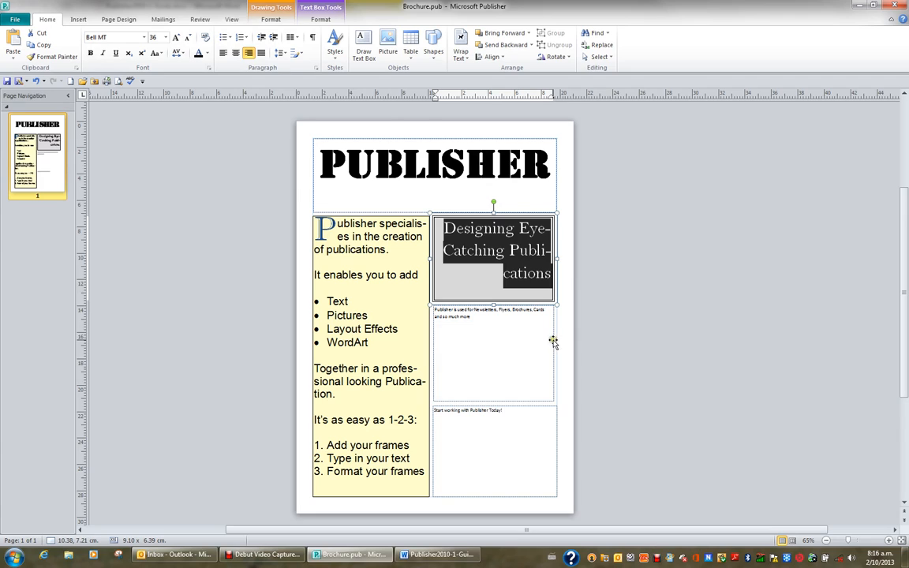
- Set the "Publisher is used for Newsletters, Flyers, Brochures, Cards and so much more" text to Broadway at size 26 and centre it
{"action": "left_click", "coordinate": [526, 338]}
{"action": "key", "text": "ctrl+a"}
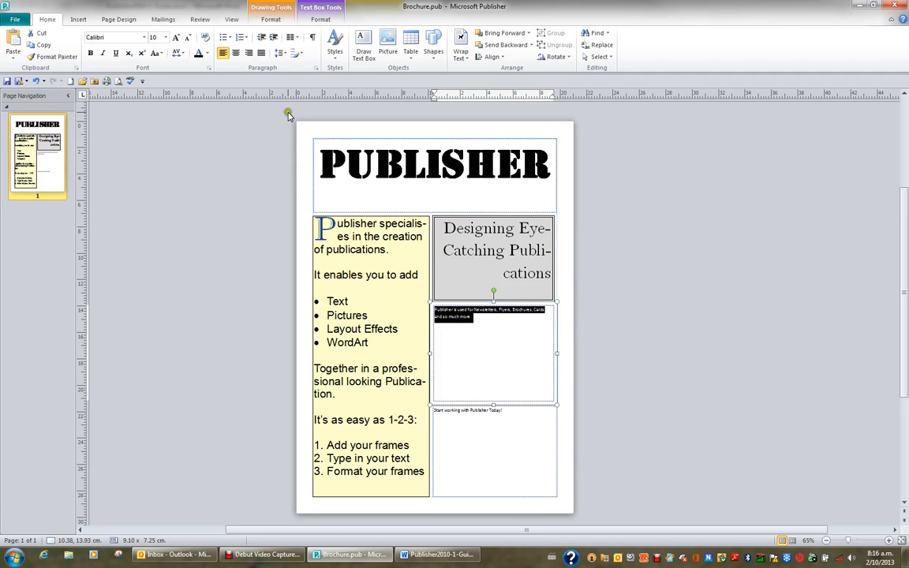
{"action": "left_click", "coordinate": [131, 37]}
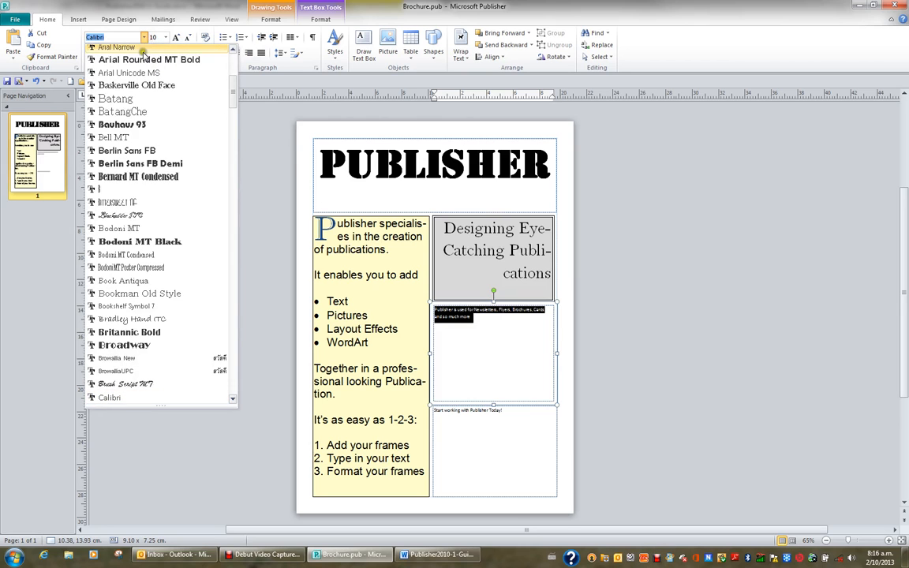
{"action": "left_click", "coordinate": [160, 345]}
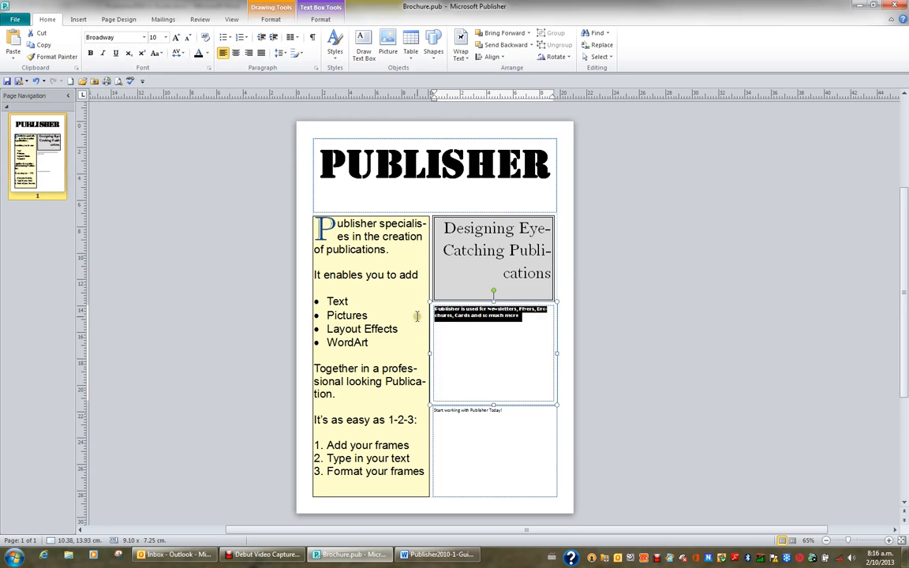
{"action": "left_click", "coordinate": [165, 37]}
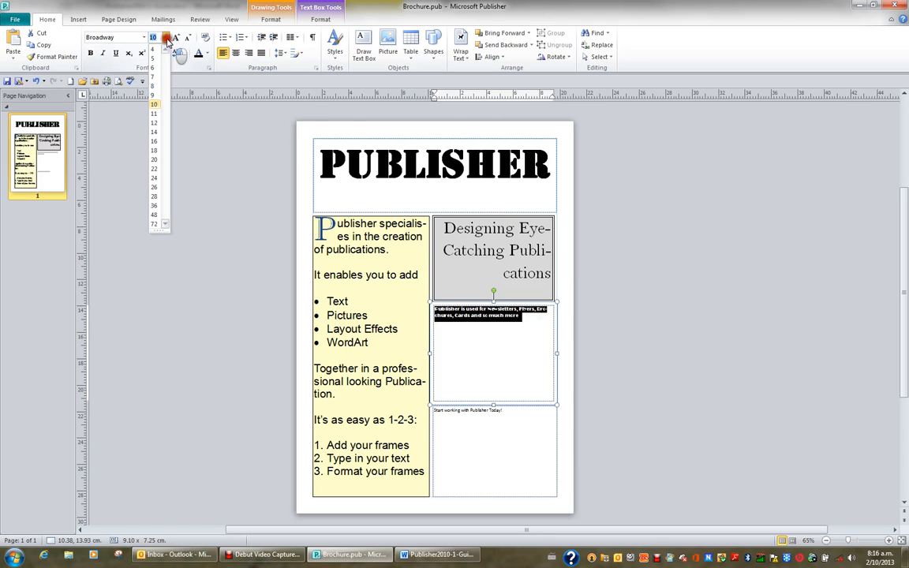
{"action": "left_click", "coordinate": [156, 187]}
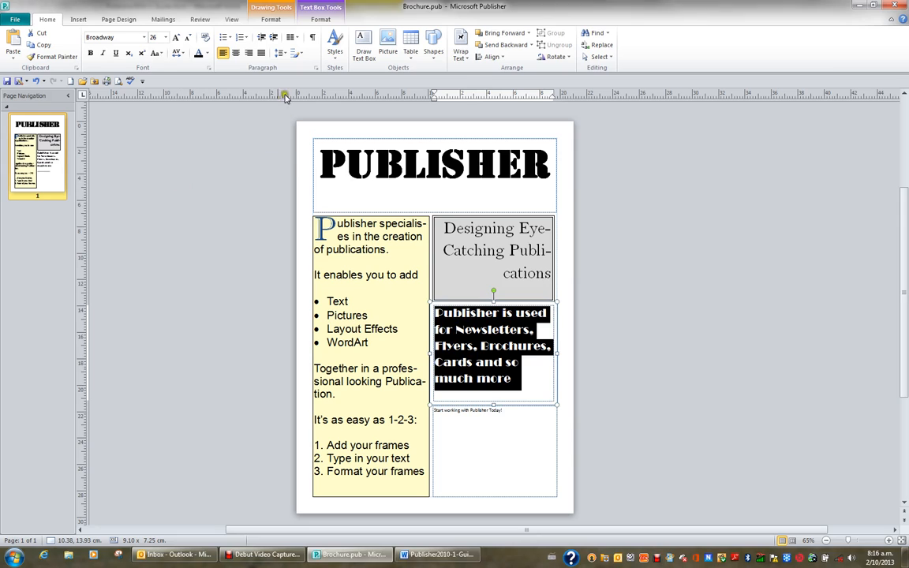
{"action": "left_click", "coordinate": [236, 53]}
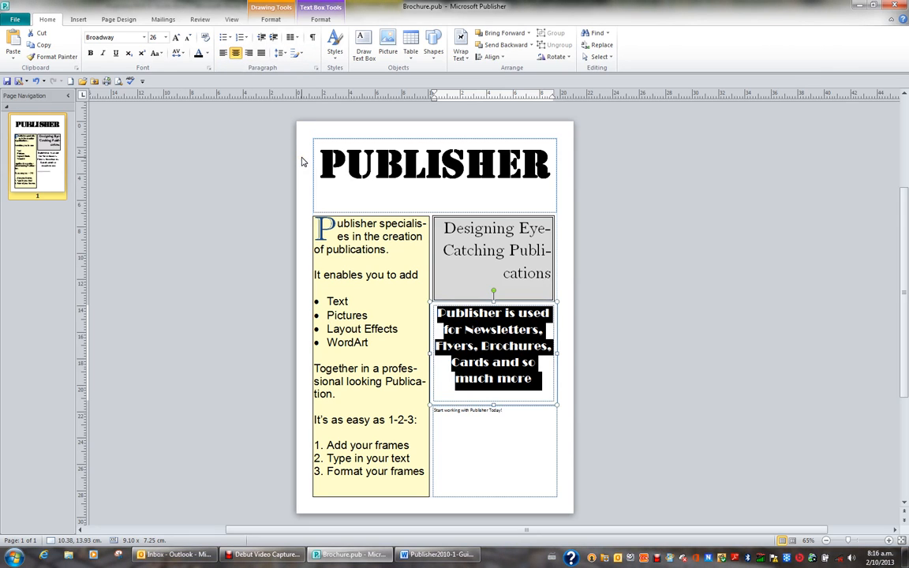
- Set the "Start working with Publisher Today!" text to the Times New Roman font at size 36
{"action": "left_click", "coordinate": [470, 434]}
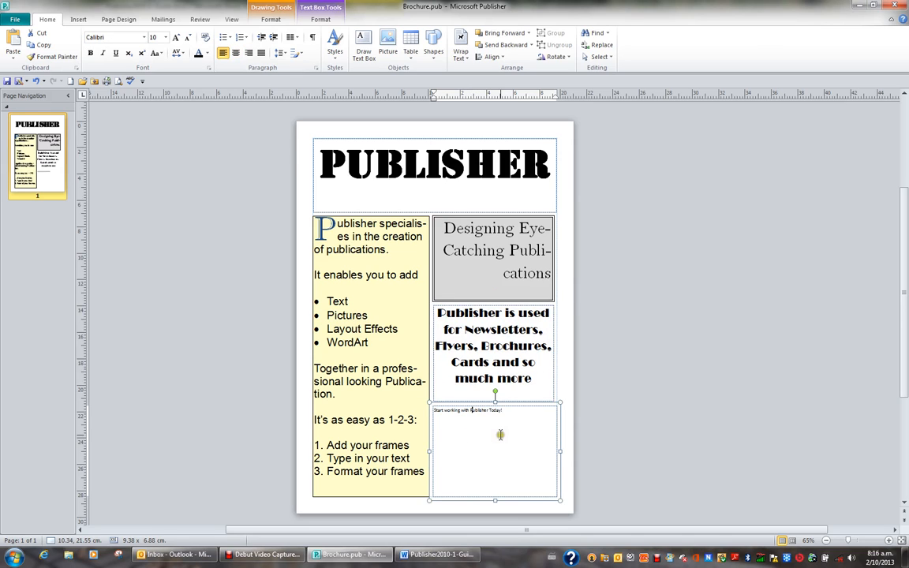
{"action": "key", "text": "ctrl+a"}
{"action": "left_click", "coordinate": [711, 216]}
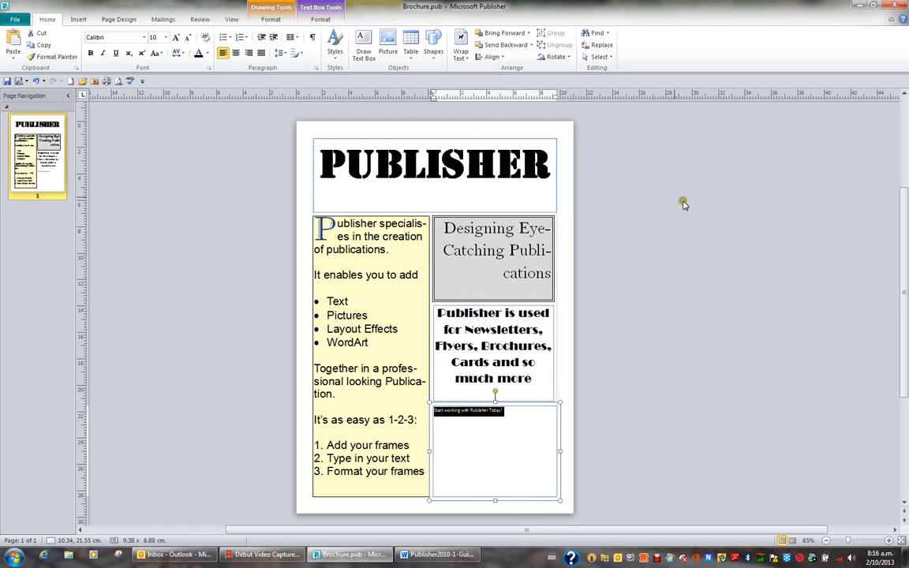
{"action": "left_click", "coordinate": [145, 38]}
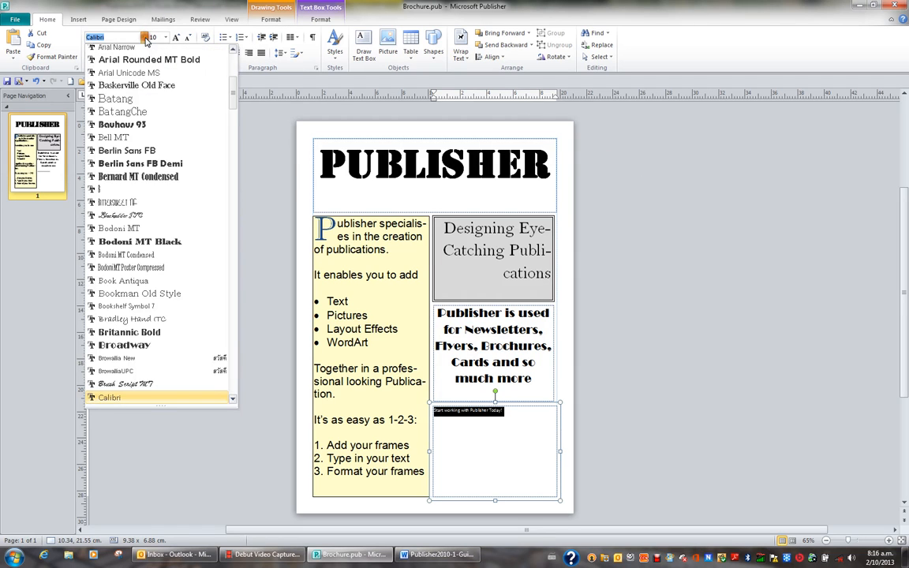
{"action": "type", "text": "Tahoma"}
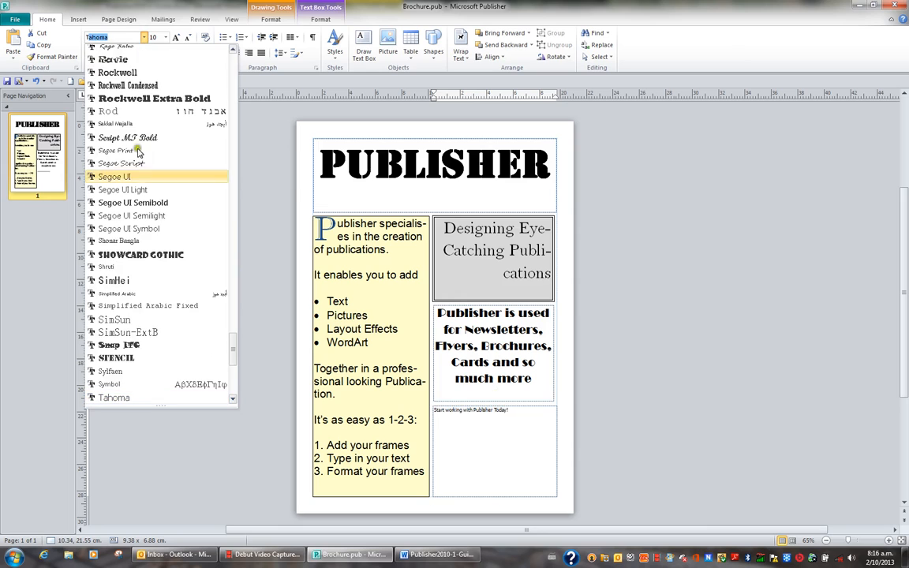
{"action": "left_click", "coordinate": [232, 405]}
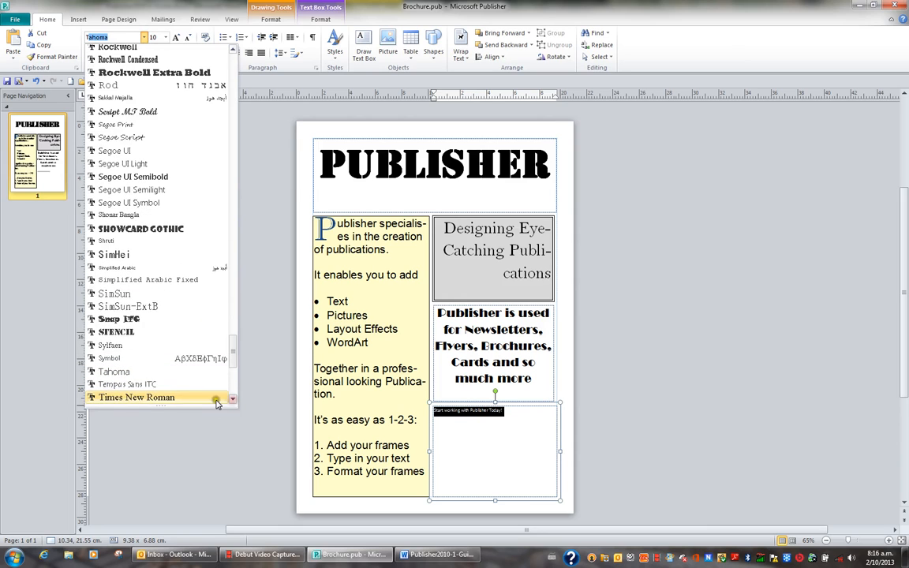
{"action": "left_click", "coordinate": [181, 361]}
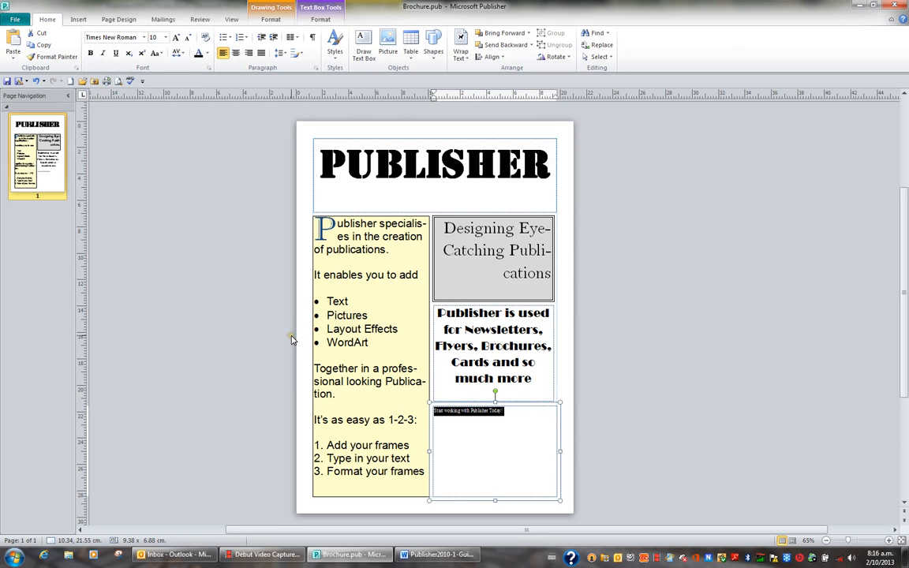
{"action": "left_click", "coordinate": [165, 37]}
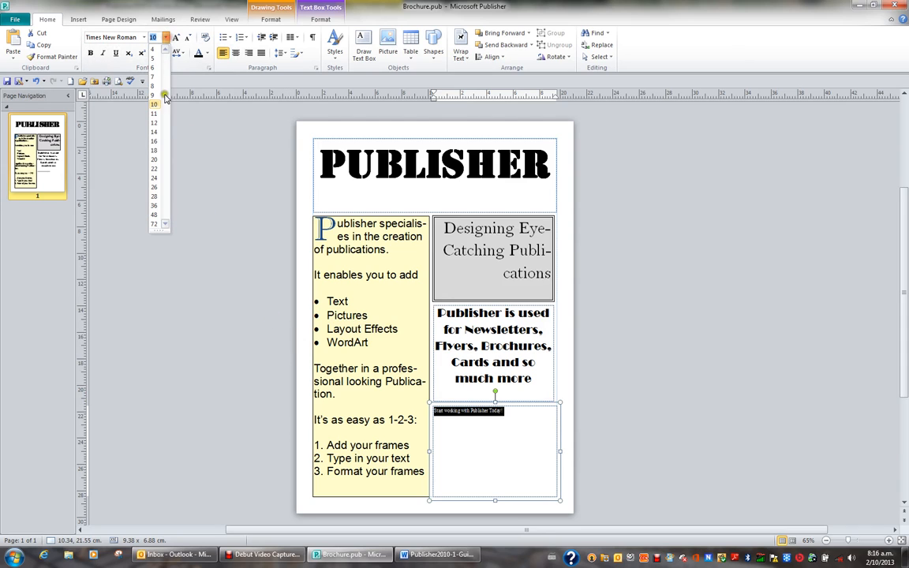
{"action": "left_click", "coordinate": [155, 207]}
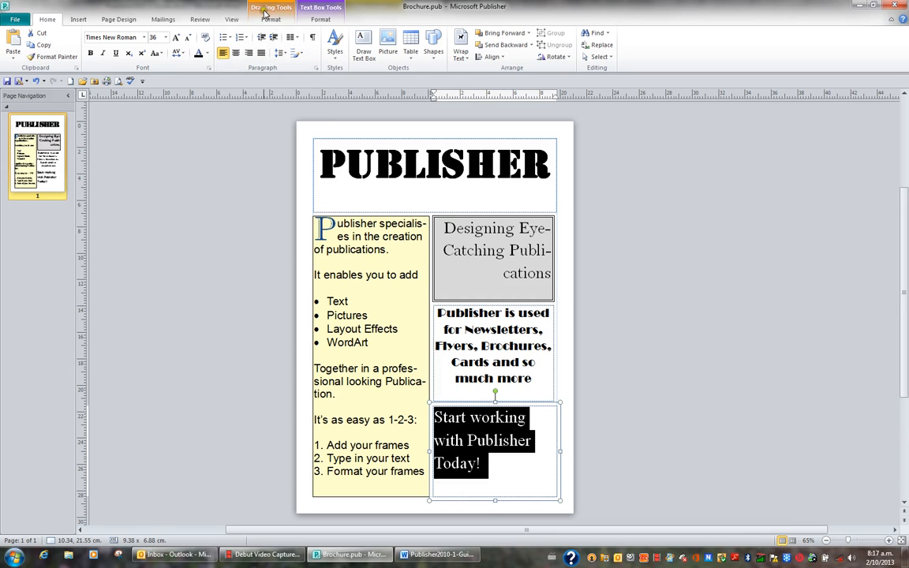
- Fill the "Start working with Publisher Today!" text box with the light purple scheme colour
{"action": "left_click", "coordinate": [271, 19]}
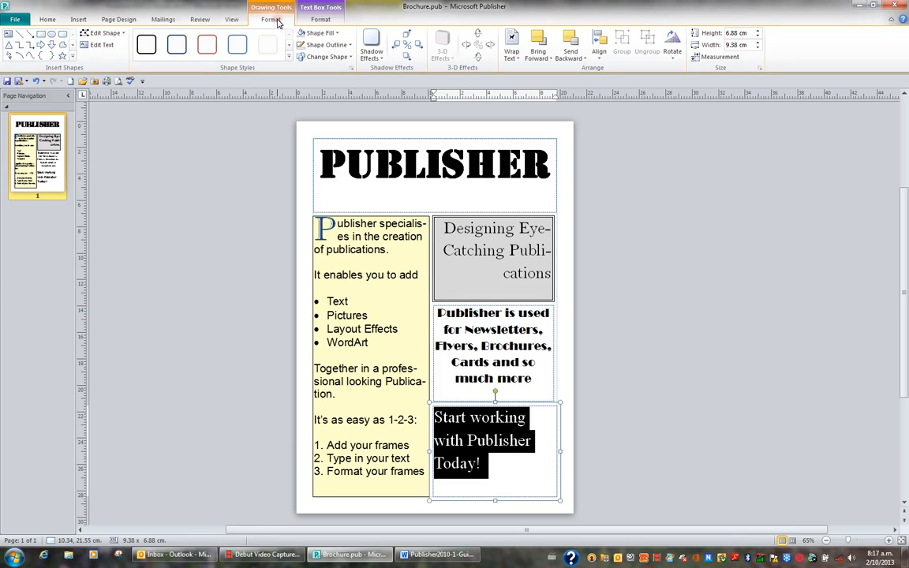
{"action": "left_click", "coordinate": [331, 34]}
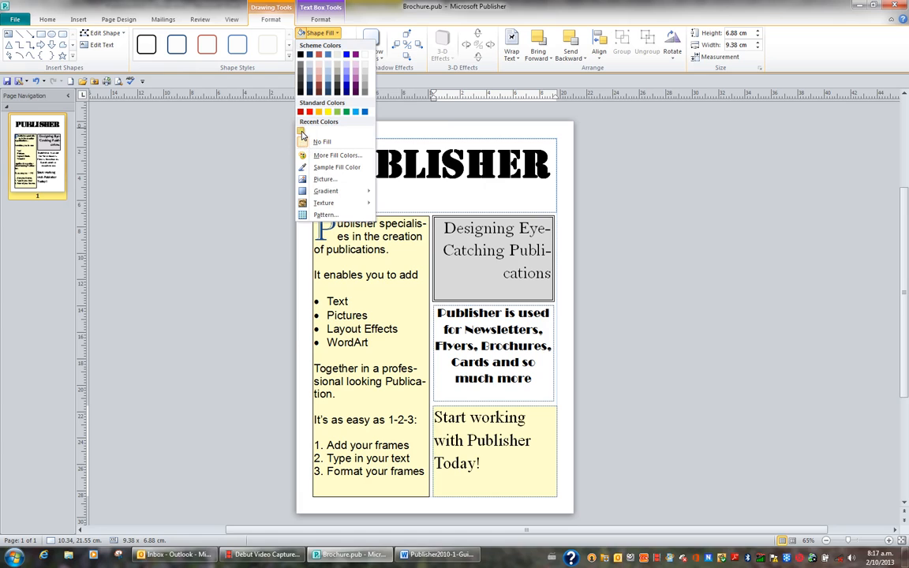
{"action": "left_click", "coordinate": [356, 68]}
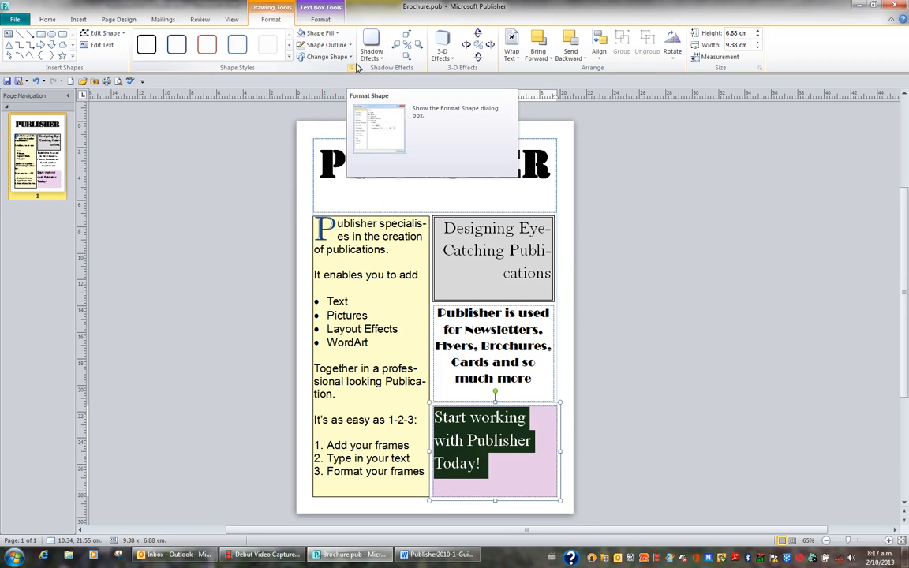